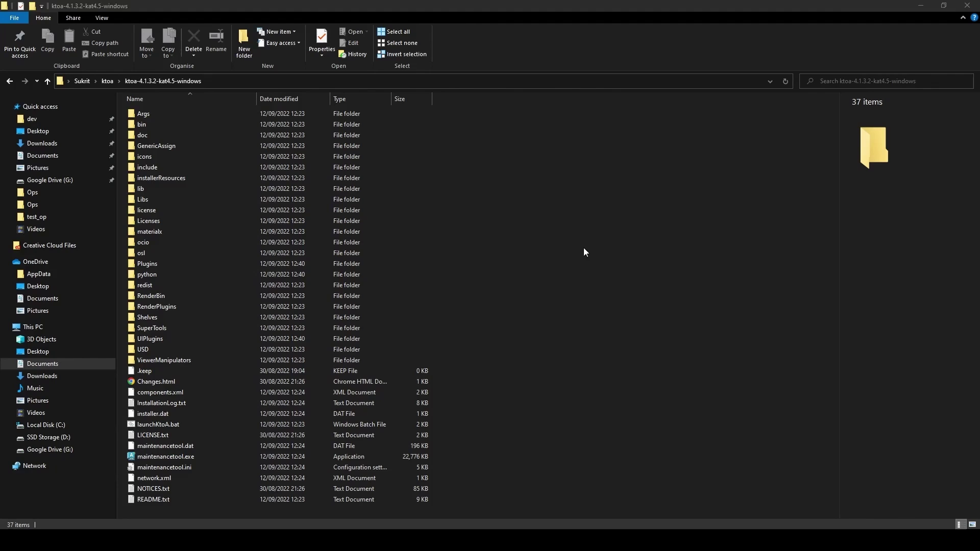
Open launchKtoA.bat from the ktoa-4.1.3.2-kat4.5-windows folder in Notepad using Edit
left_click(170, 424)
right_click(170, 424)
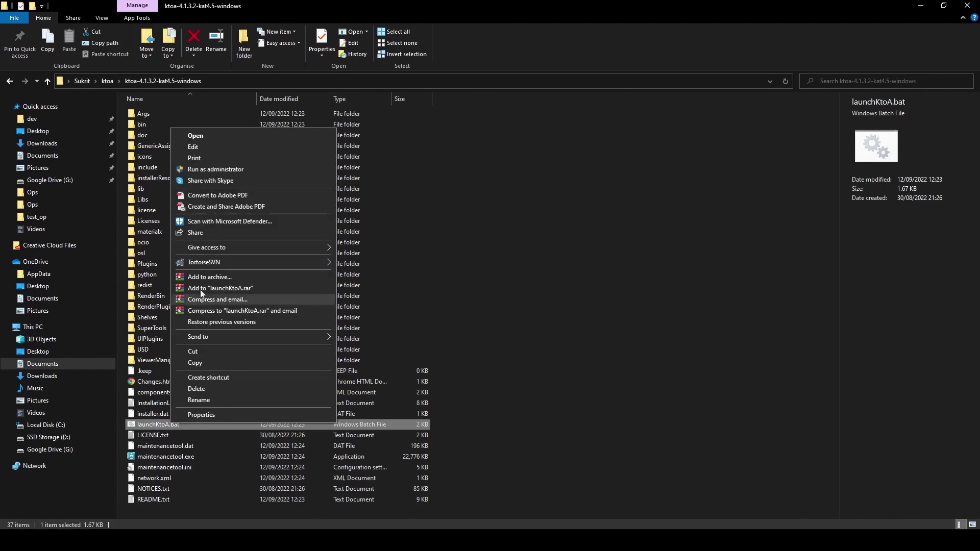
left_click(228, 147)
Maximize Notepad and copy five of the set environment lines from launchKtoA.bat
key("super+Up")
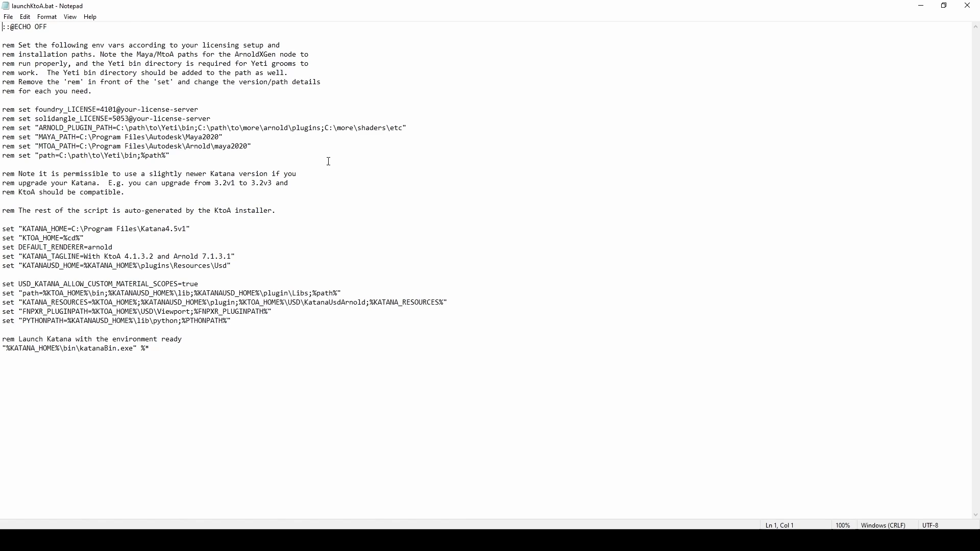
left_click_drag(271, 272, 2, 225)
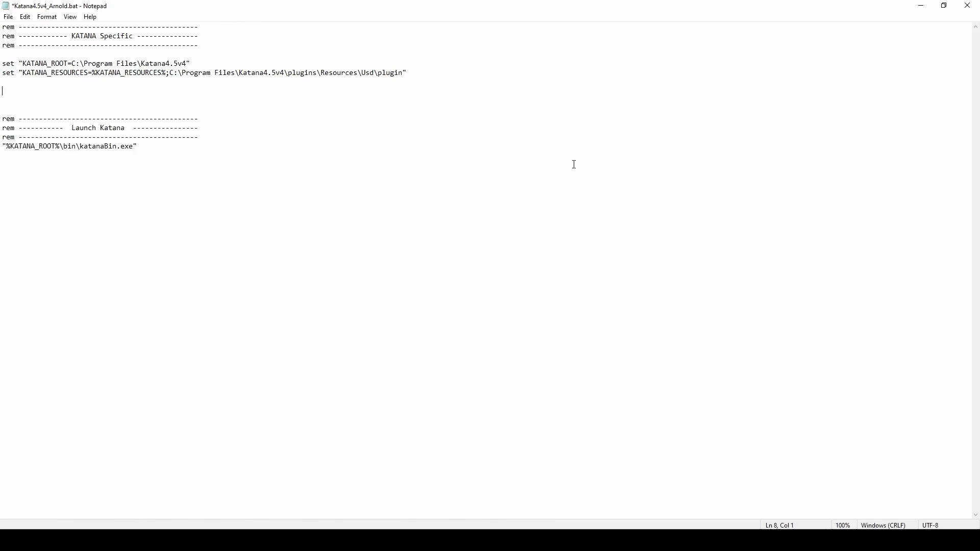
key("ctrl+v")
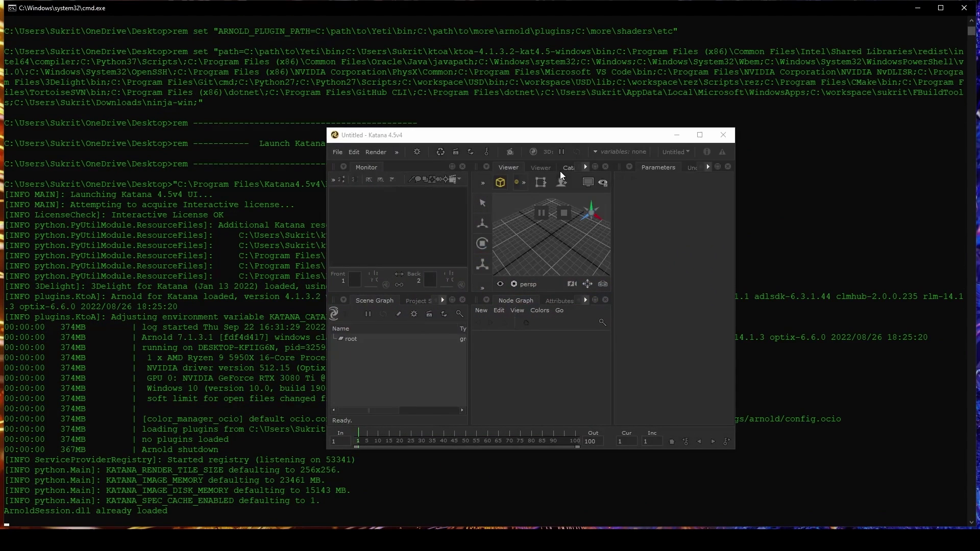
Check the Arnold version in the console, then list Arnold node types by typing 'arnol'
left_click(677, 135)
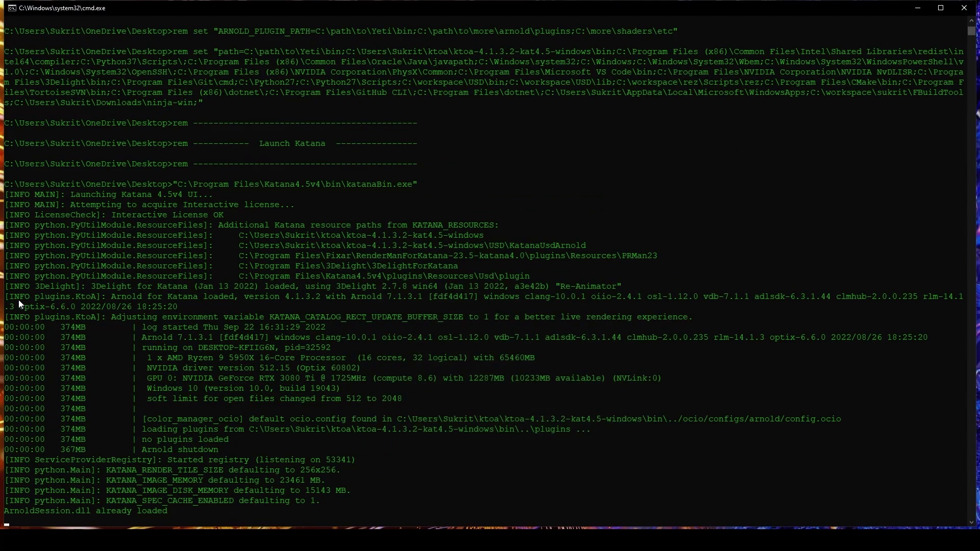
left_click_drag(12, 299, 398, 301)
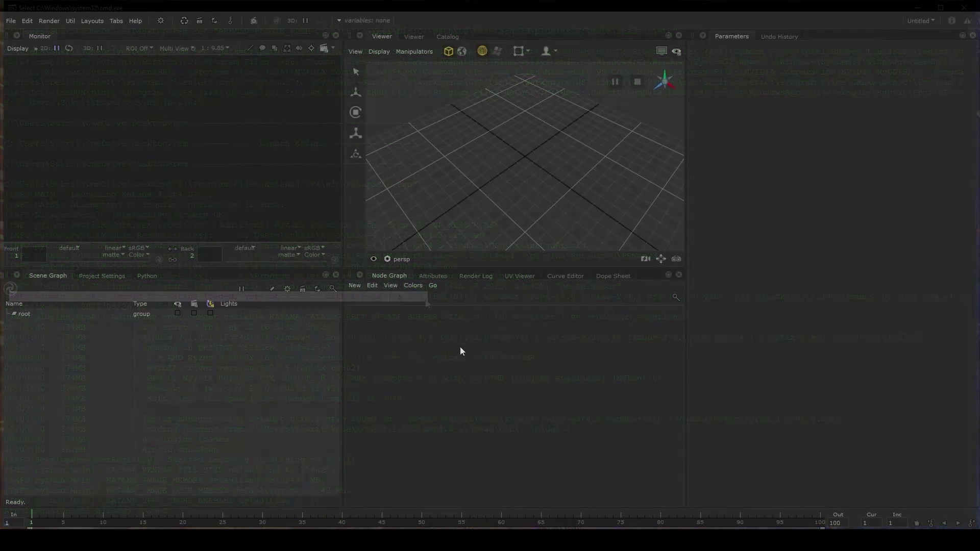
key("Tab")
type("arnol")
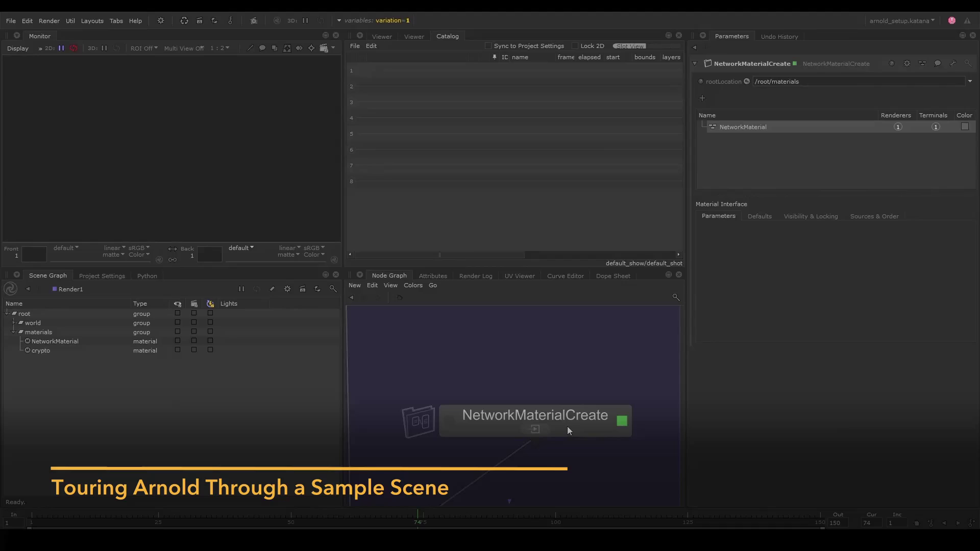
Inside NetworkMaterialCreate, inspect the standard_surface node's Specular and Transmission parameters
left_click(535, 429)
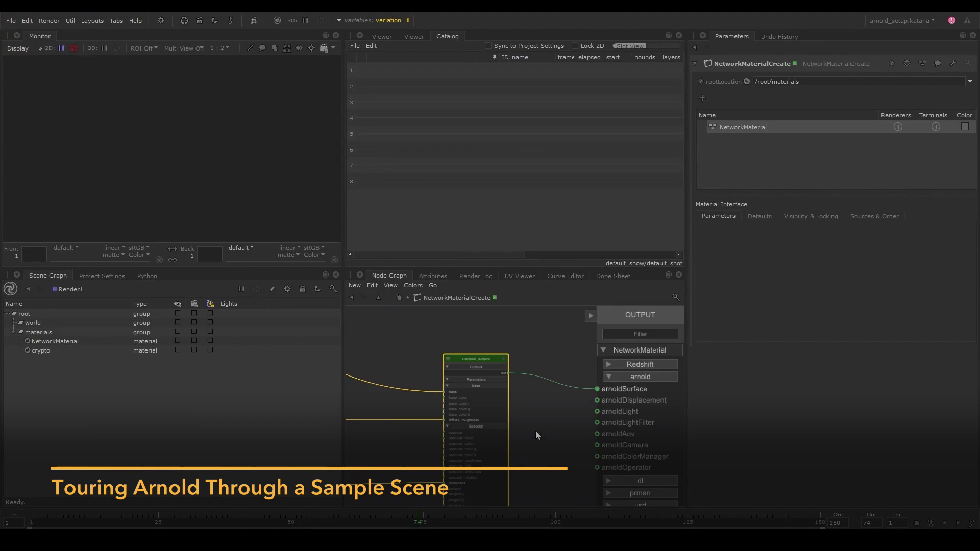
left_click(505, 358)
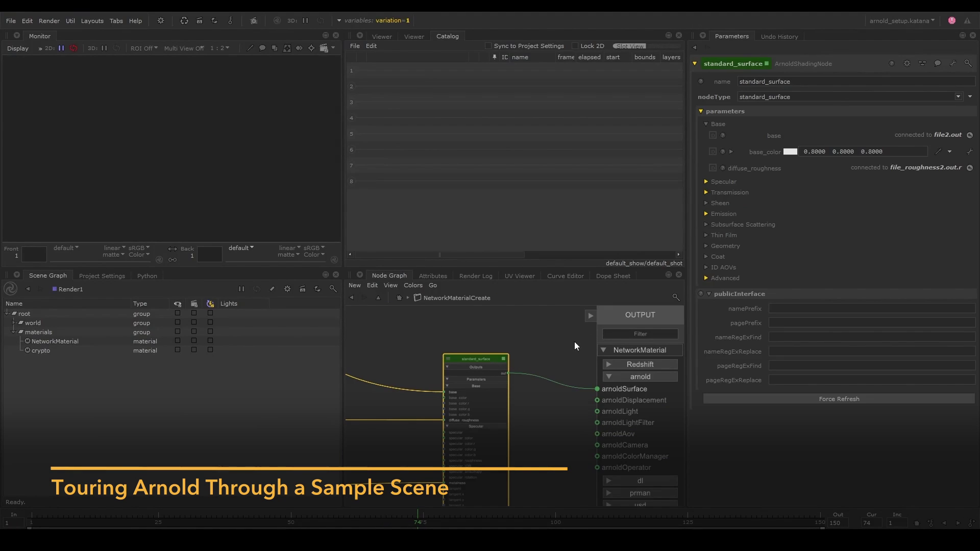
left_click(707, 181)
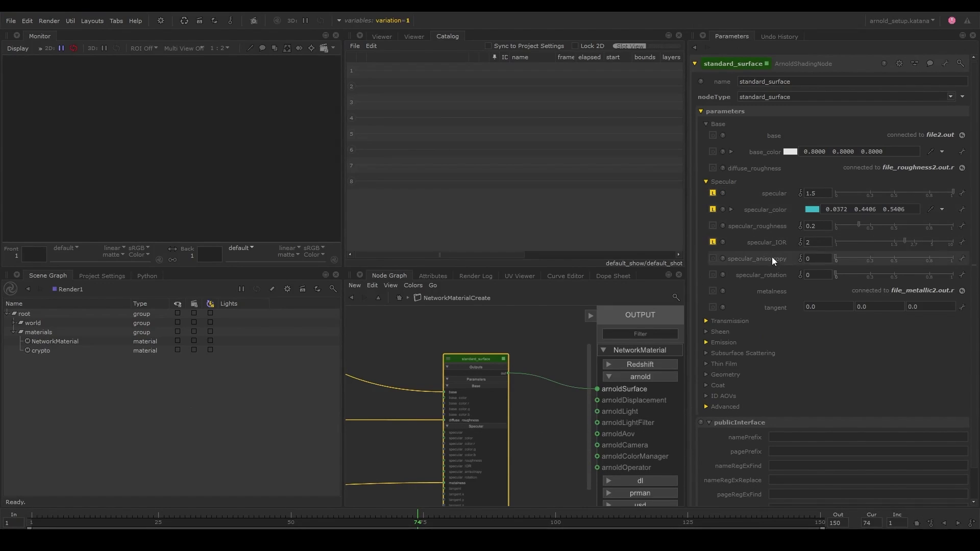
left_click(709, 321)
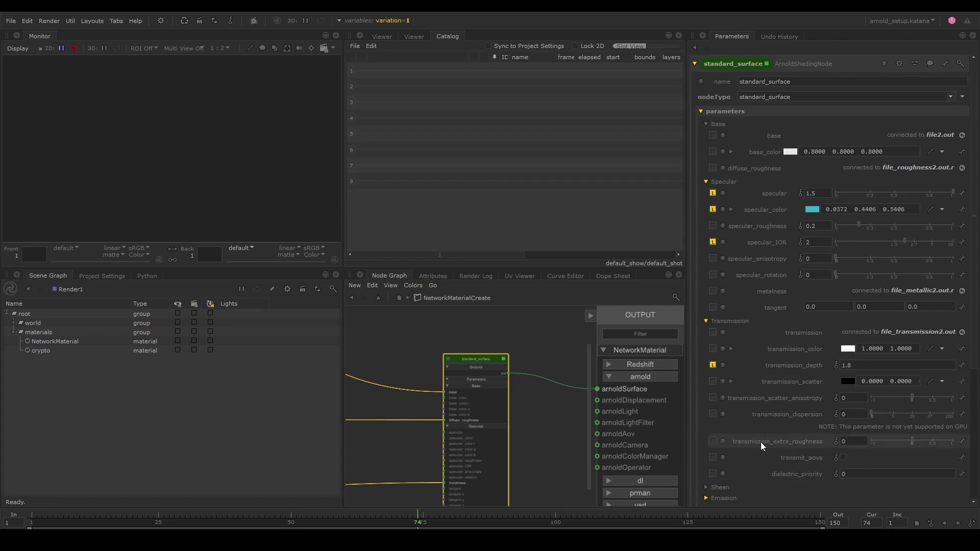
middle_click_drag(392, 306, 472, 451)
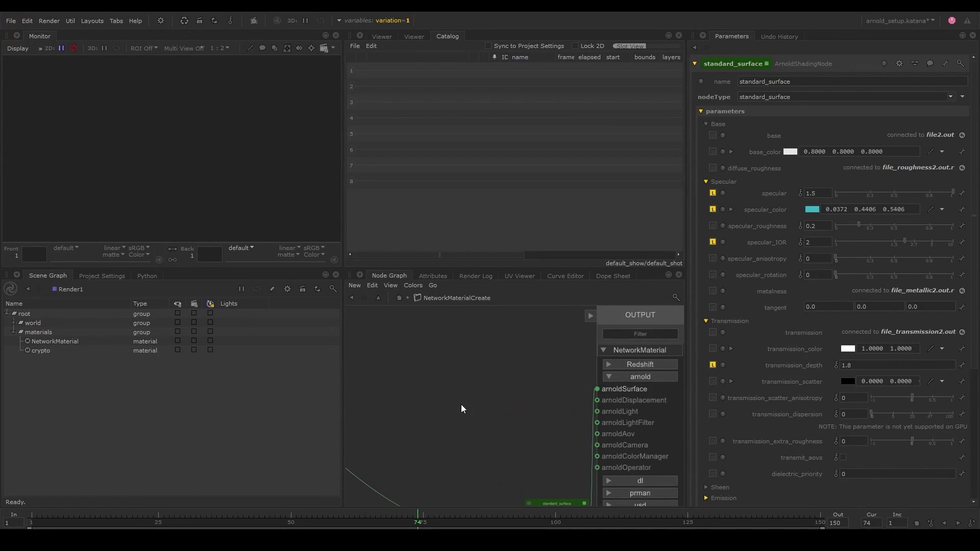
Create an ArnoldShadingNode, set its nodeType to standard_surface, and expand its Base parameters
key("Tab")
type("arnold")
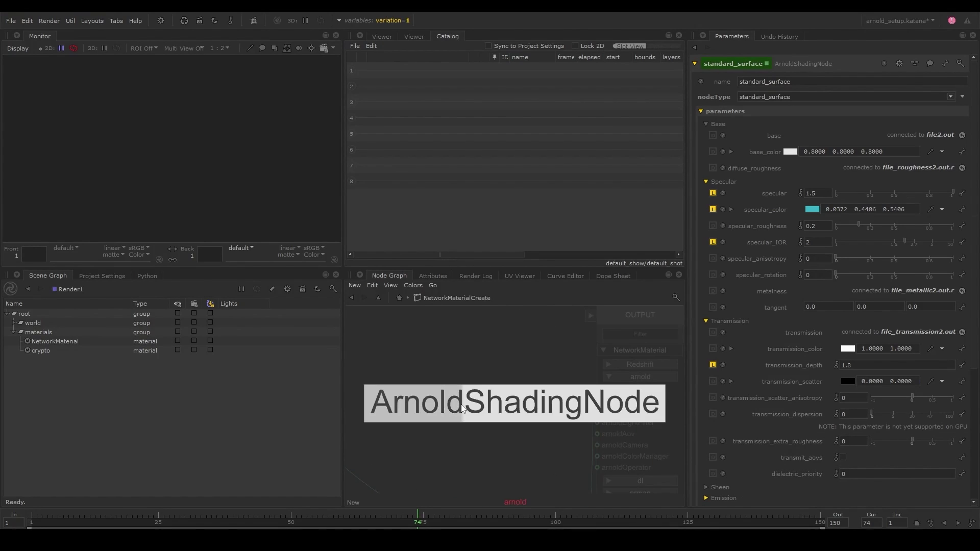
key("Return")
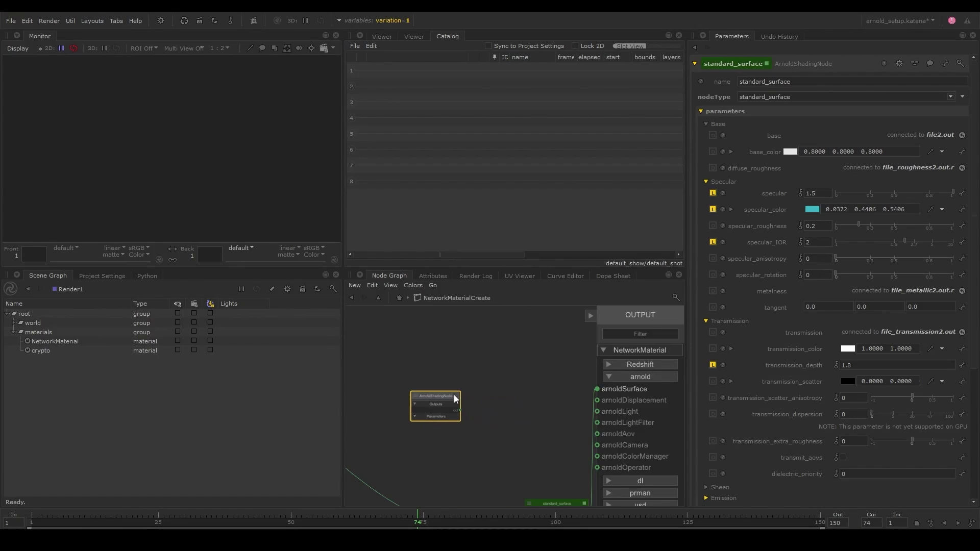
left_click(457, 399)
left_click(776, 97)
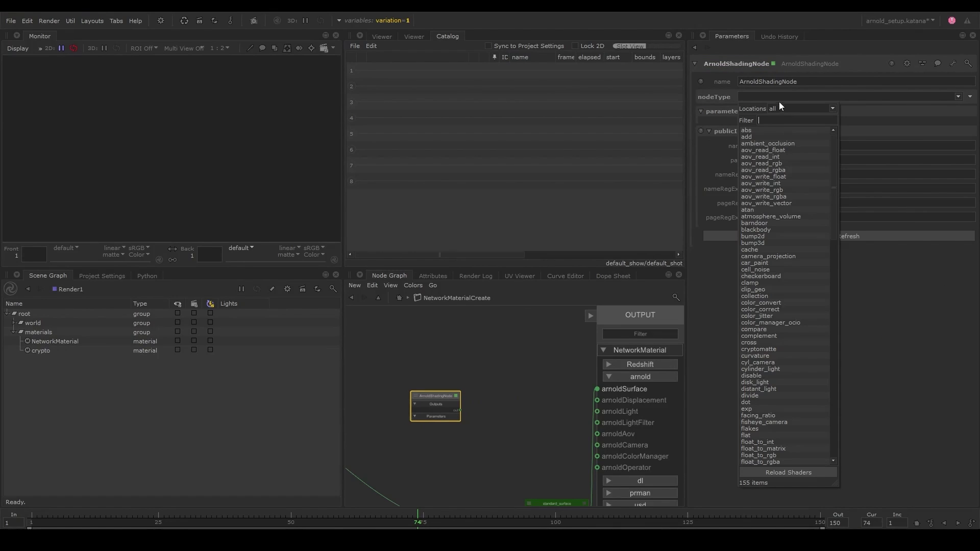
scroll(794, 188, "down", 14)
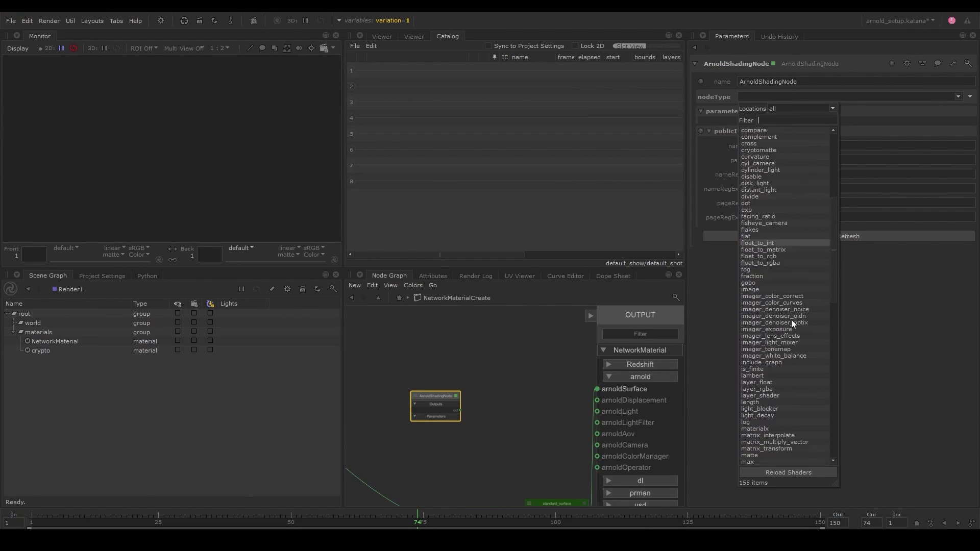
scroll(782, 366, "down", 12)
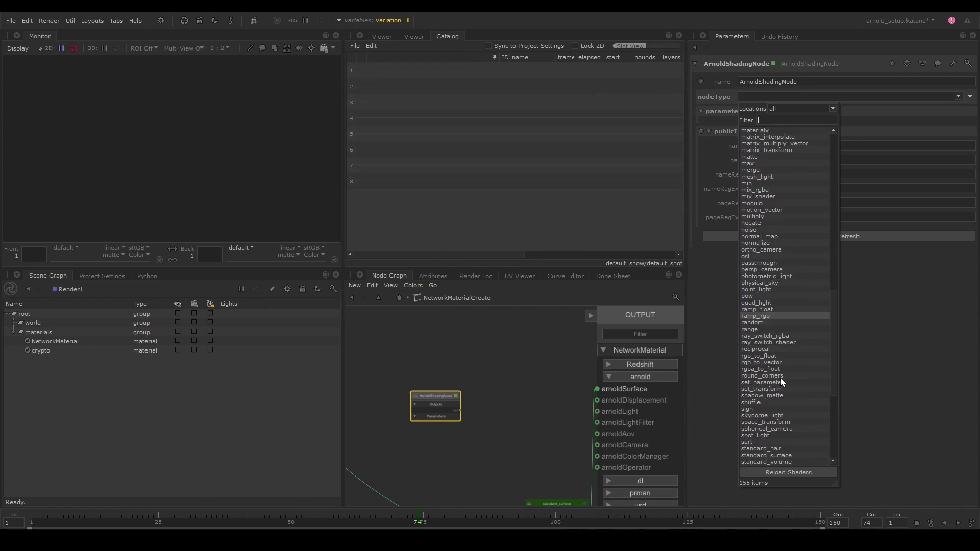
left_click(771, 436)
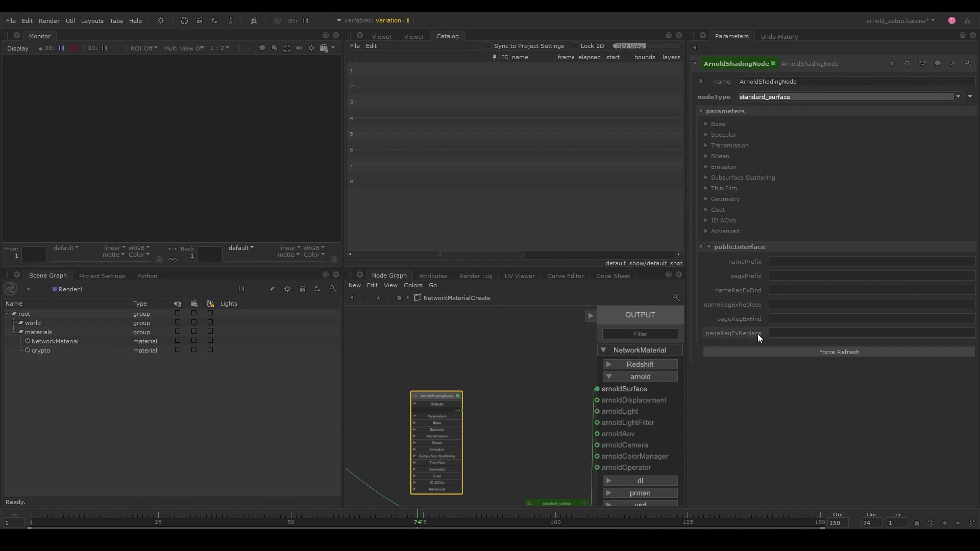
left_click(706, 123)
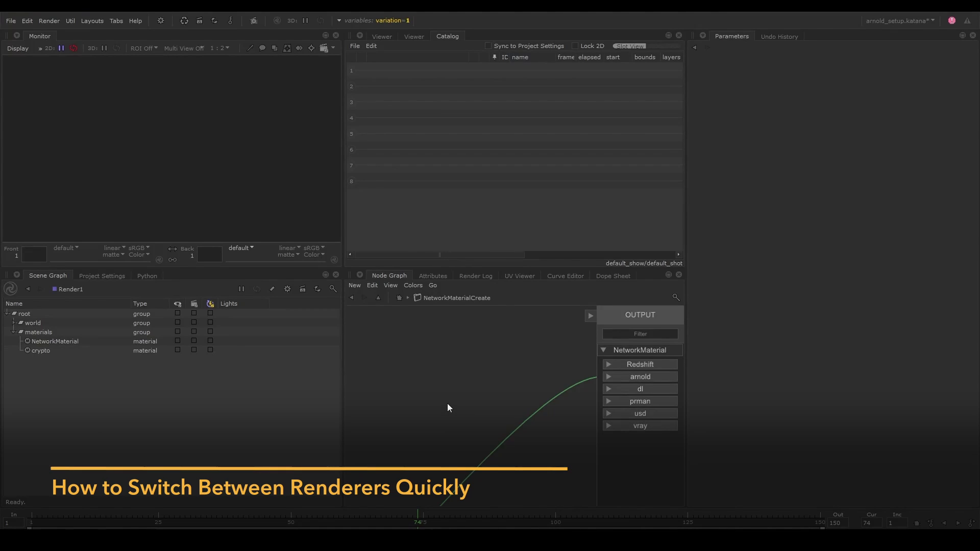
Switch the shading renderer to arnold
key("r")
key("Up")
key("Down")
key("Down")
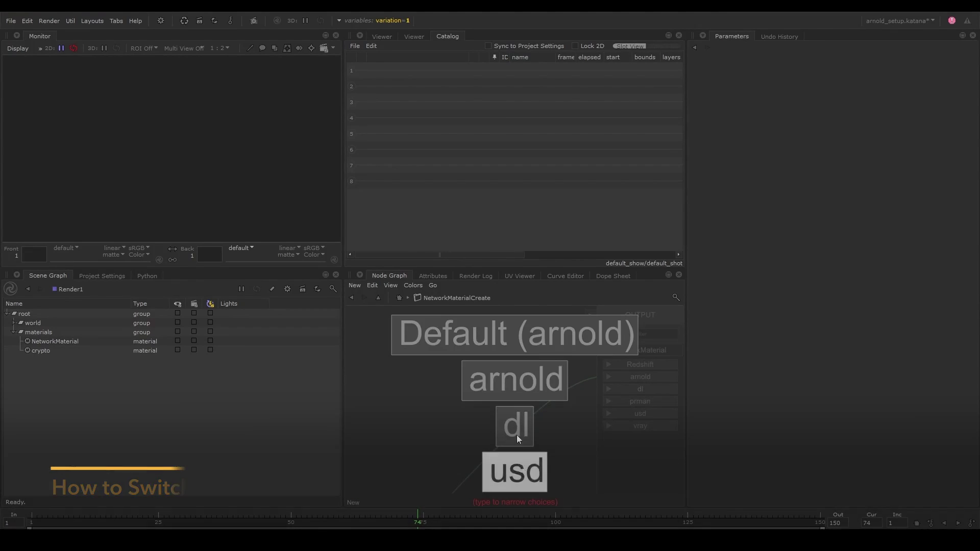
left_click(516, 385)
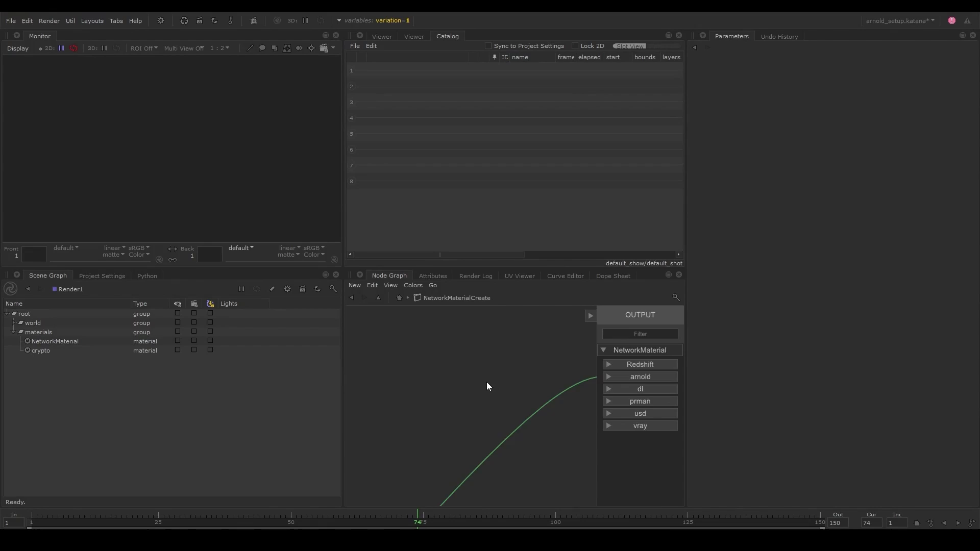
Create an ArnoldShadingNode, then a standard_surface1 node placed beside it
key("Tab")
type("arnold")
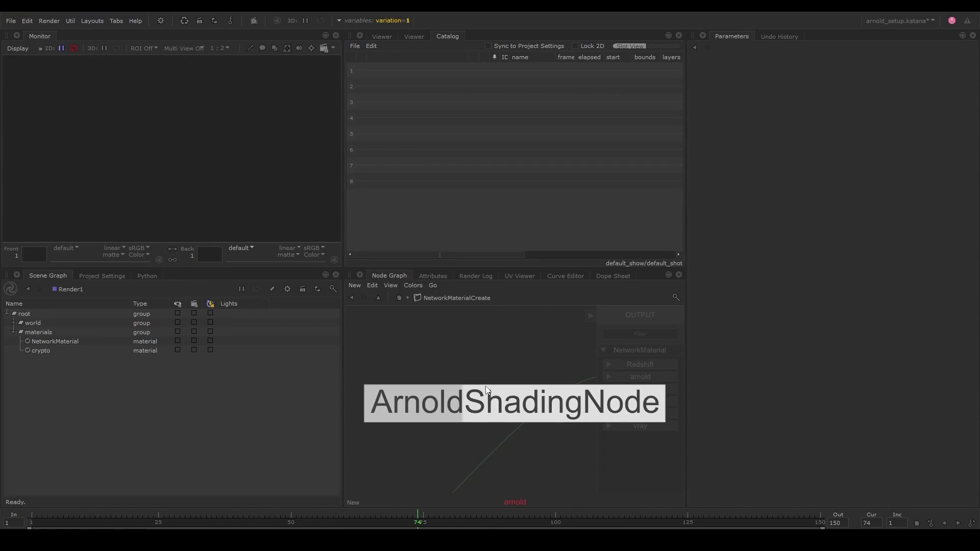
key("Return")
left_click(462, 422)
type("sta")
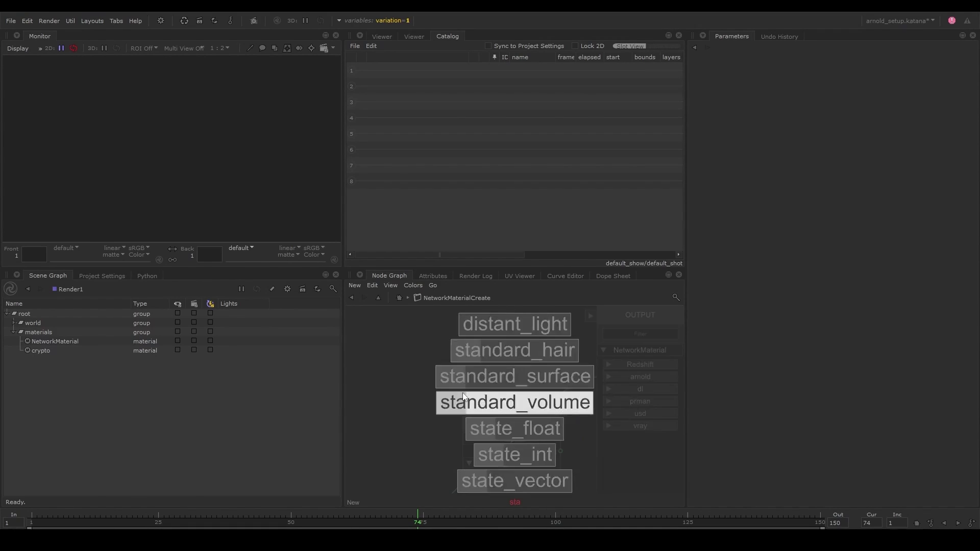
key("Up")
key("Return")
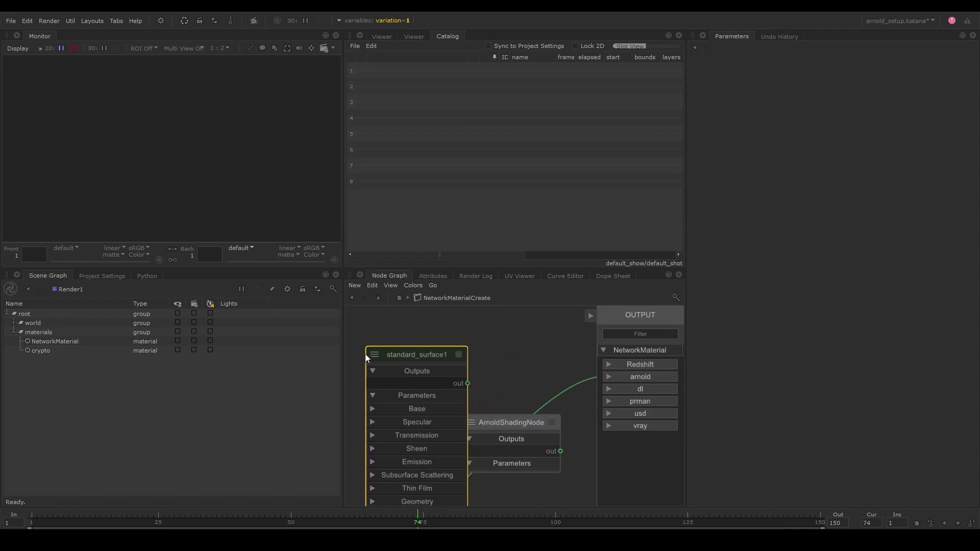
left_click(356, 350)
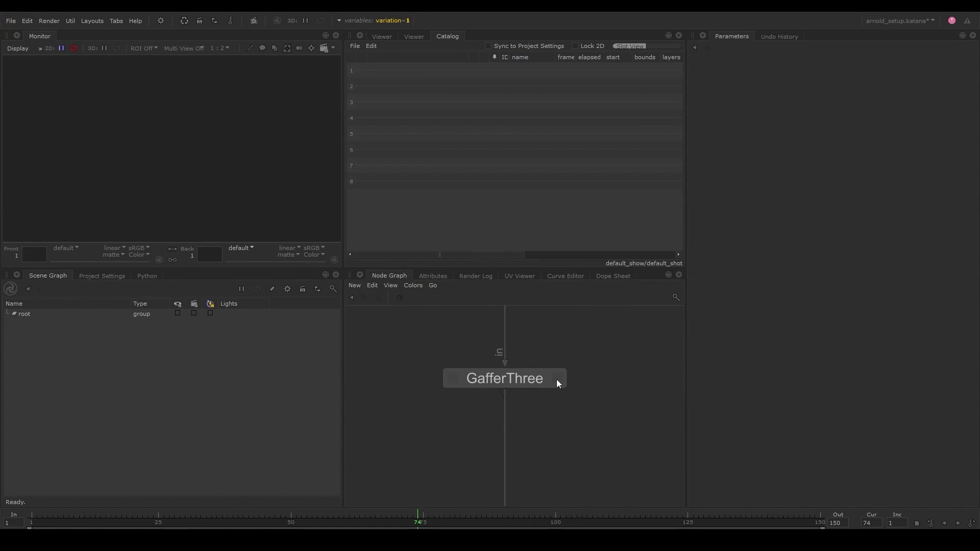
Add distantLight2 as an Arnold Distant Light and expand its arnoldLightShader Common parameters
left_click(557, 379)
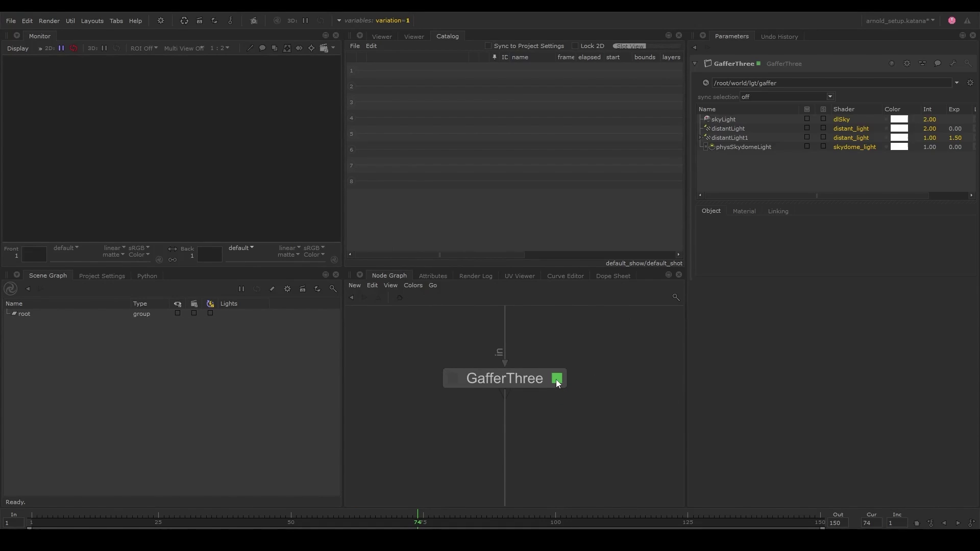
right_click(728, 169)
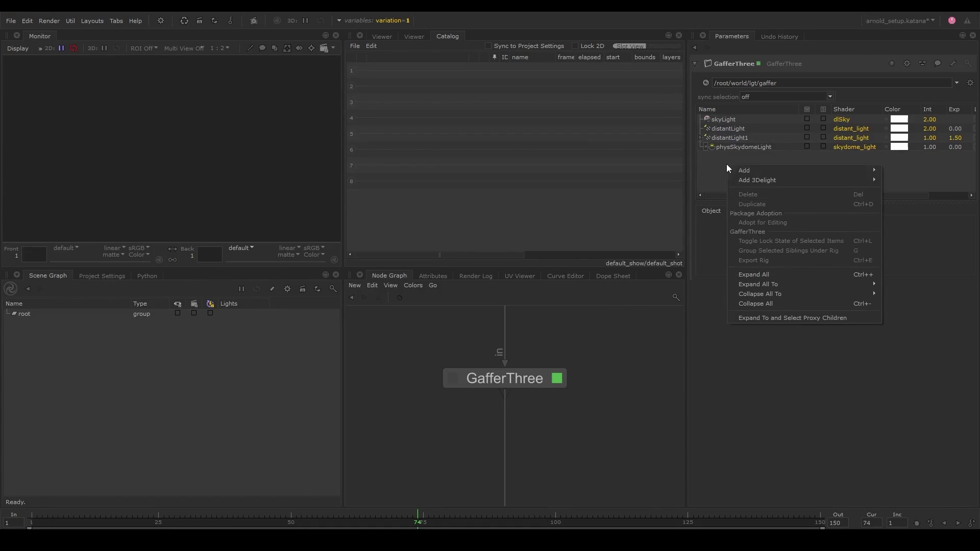
mouse_move(740, 170)
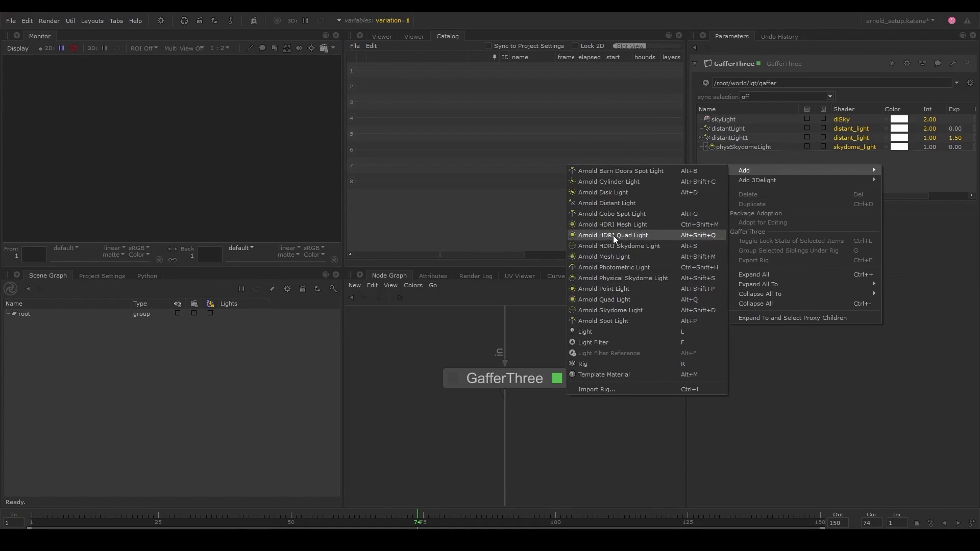
left_click(621, 203)
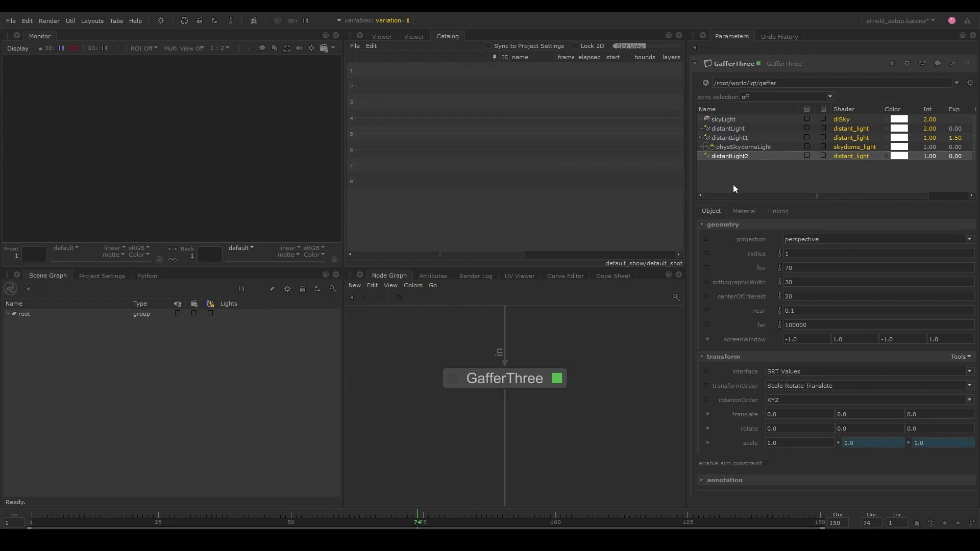
left_click(746, 211)
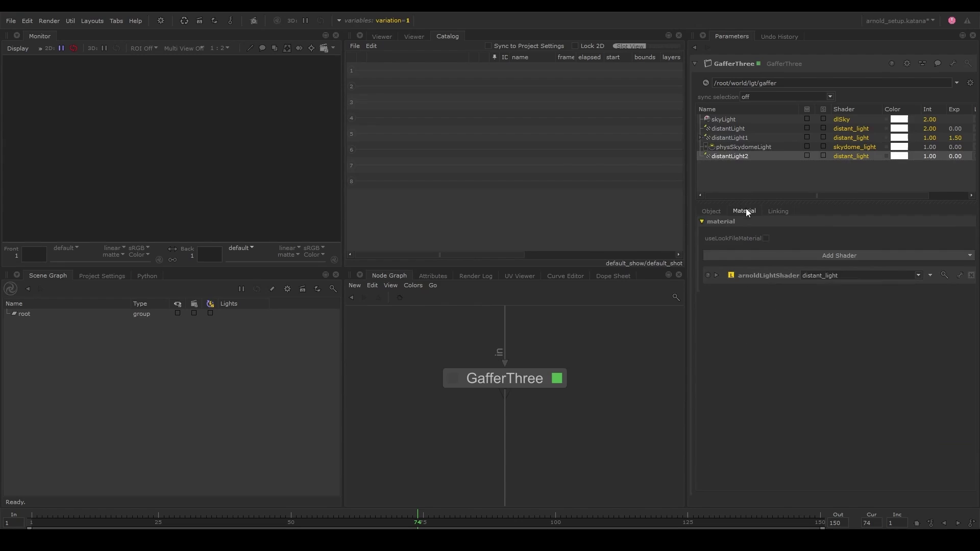
left_click(717, 276)
left_click(713, 303)
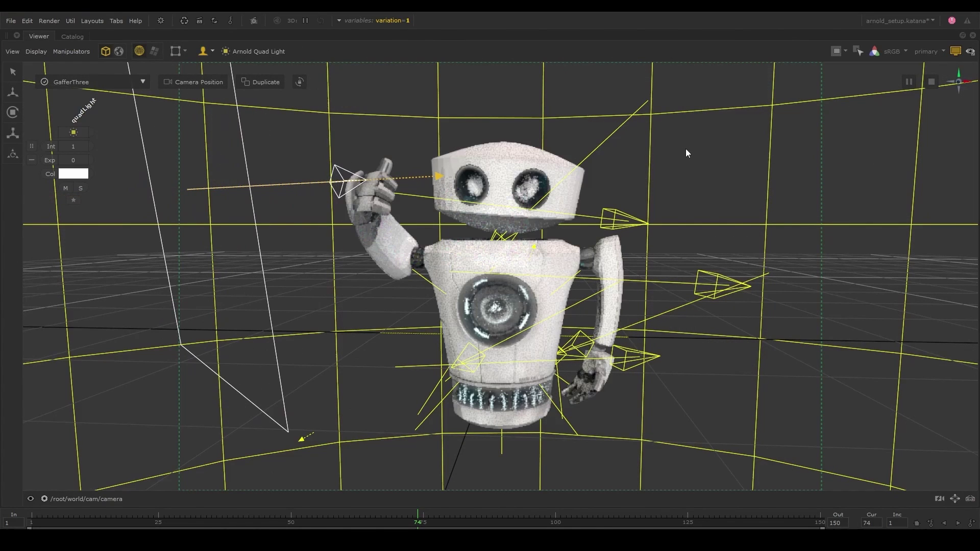
Move the quadLight HUD beside the robot and set its colour to teal, after briefly trying red
left_click_drag(33, 149, 337, 247)
left_click(319, 275)
left_click(446, 197)
left_click(562, 329)
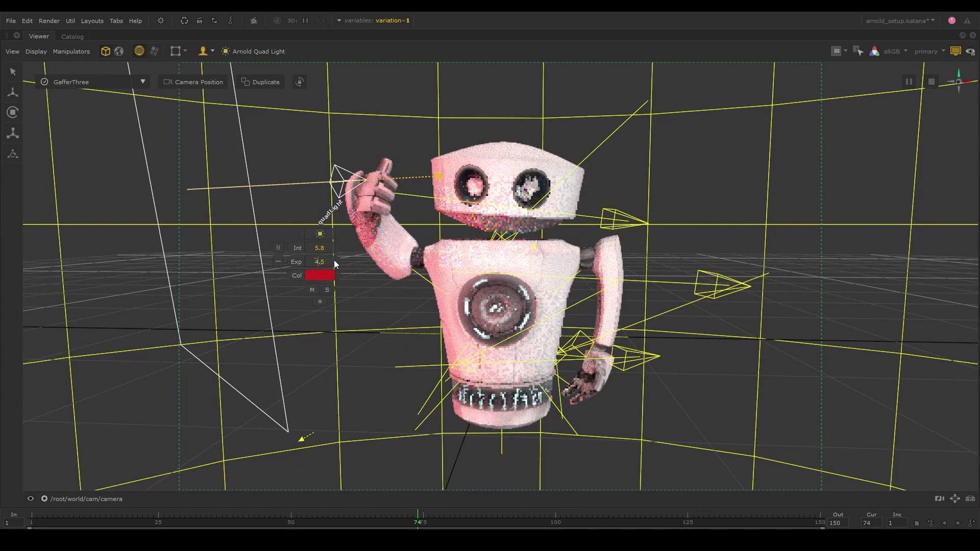
left_click(319, 275)
left_click(484, 246)
left_click(562, 331)
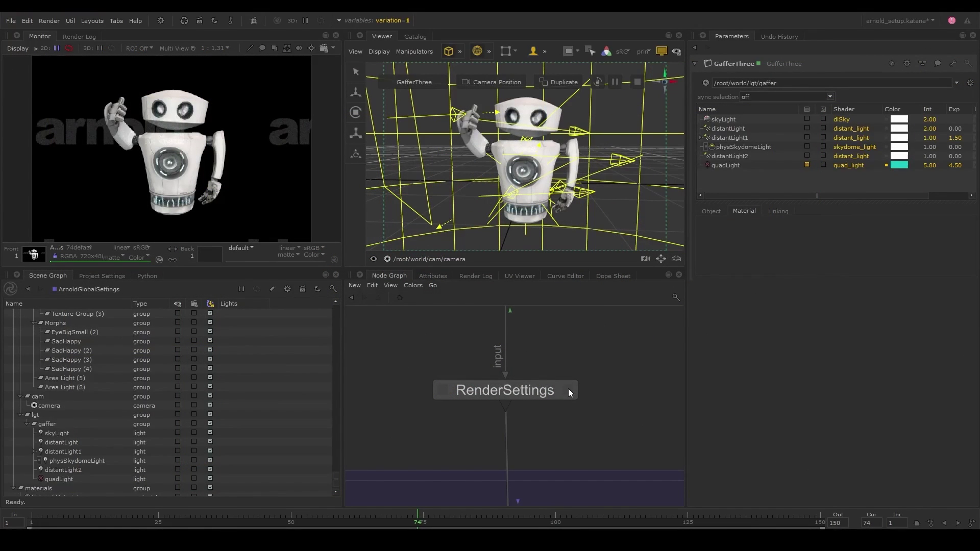
Load RenderSettings into Parameters, showing arnold, 720x480 and camera /root/world/cam/camera
left_click(568, 390)
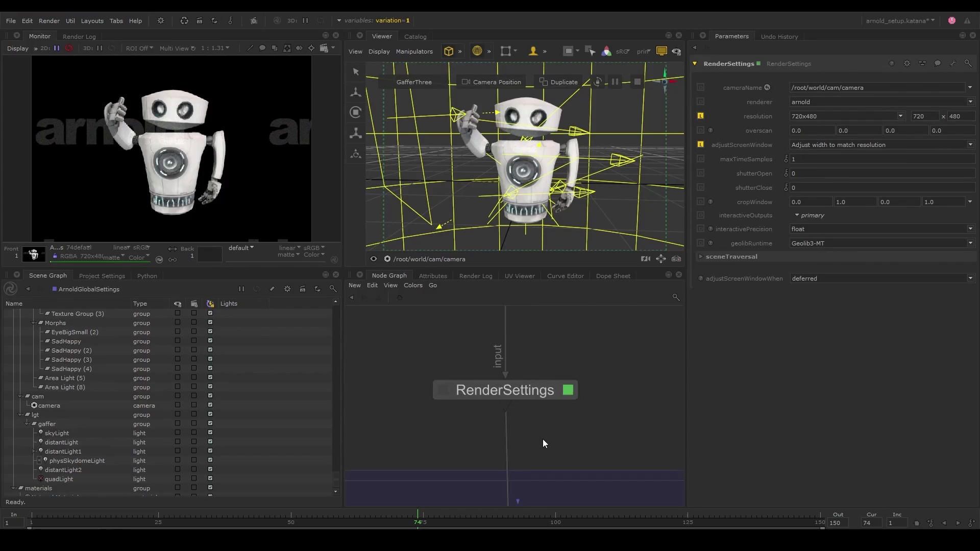
Add ArnoldGlobalSettings under RenderSettings and expand its anti-aliasing, camera, misc and texture groups
key("Tab")
type("arnoldg")
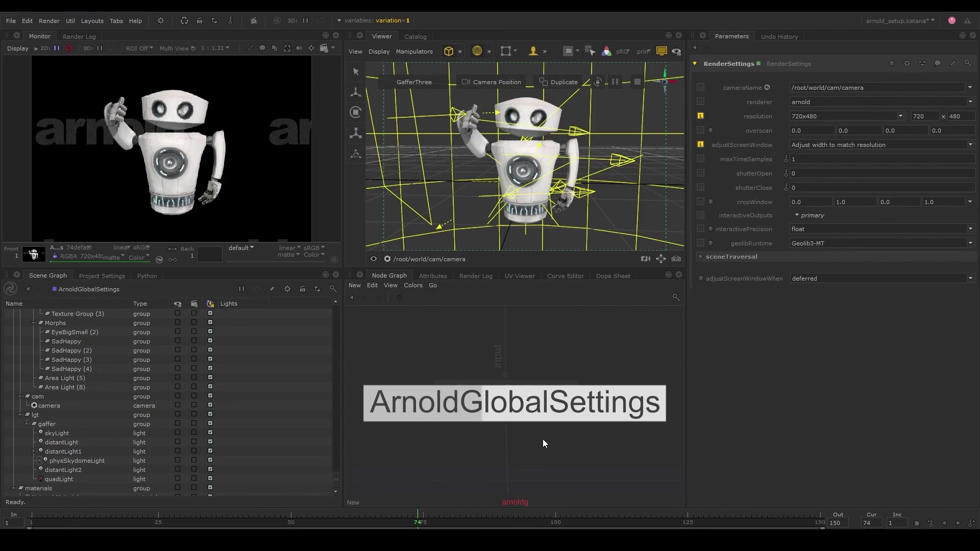
key("Return")
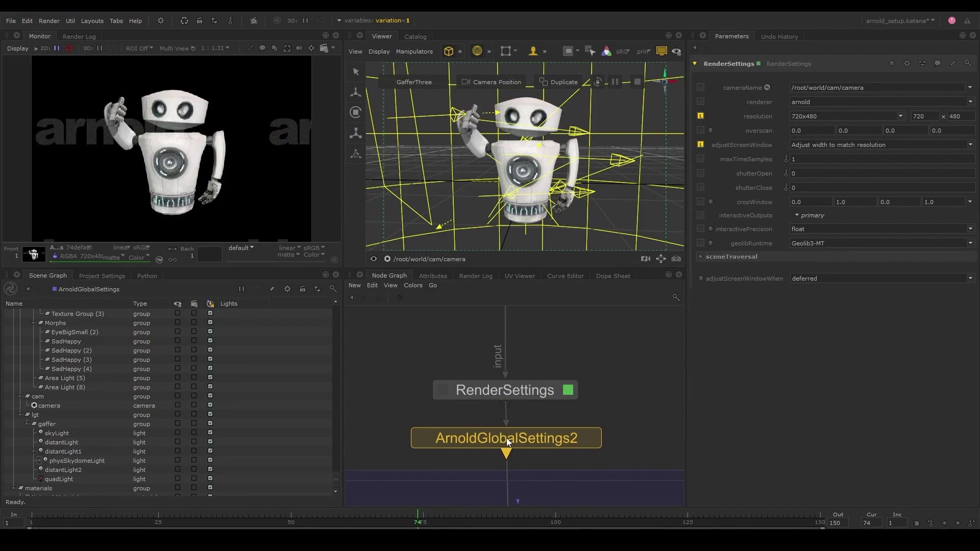
left_click(506, 438)
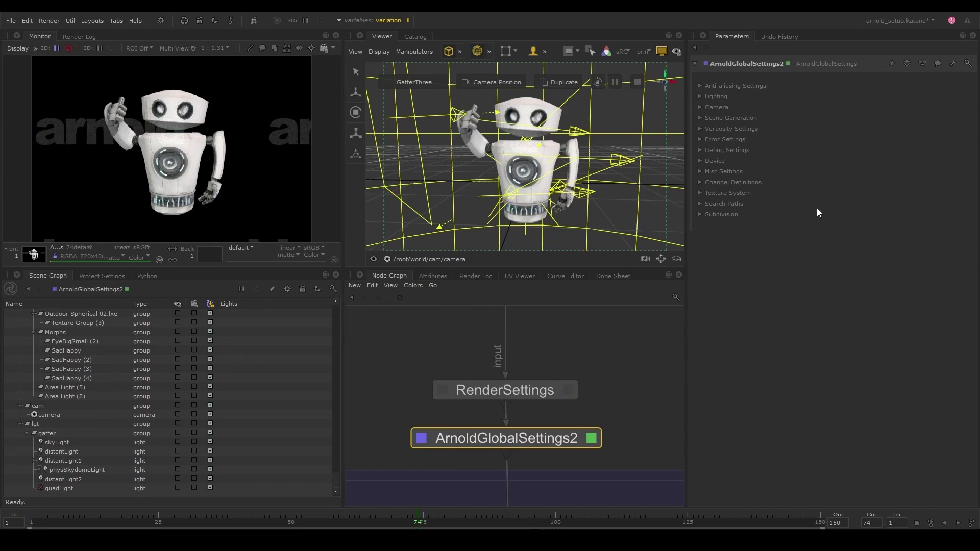
left_click(700, 84)
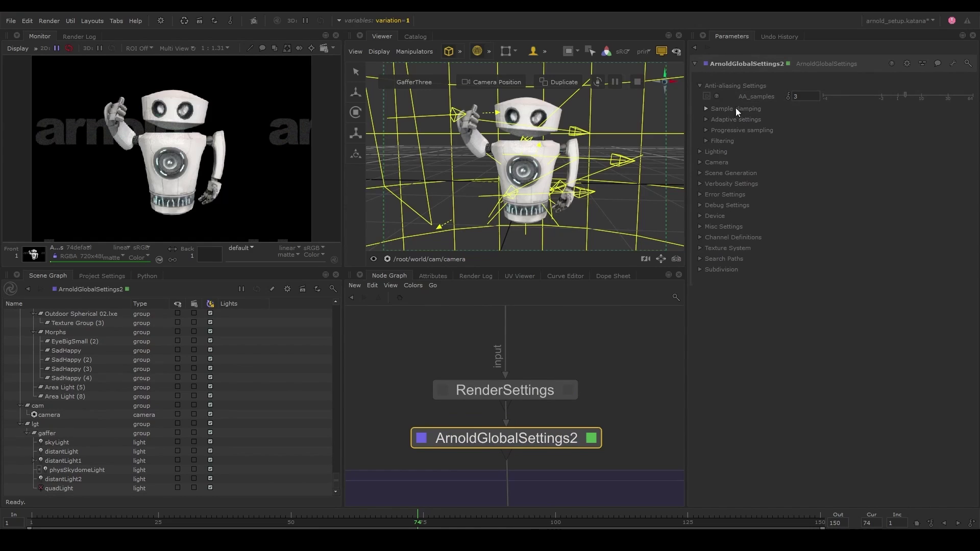
left_click(700, 162)
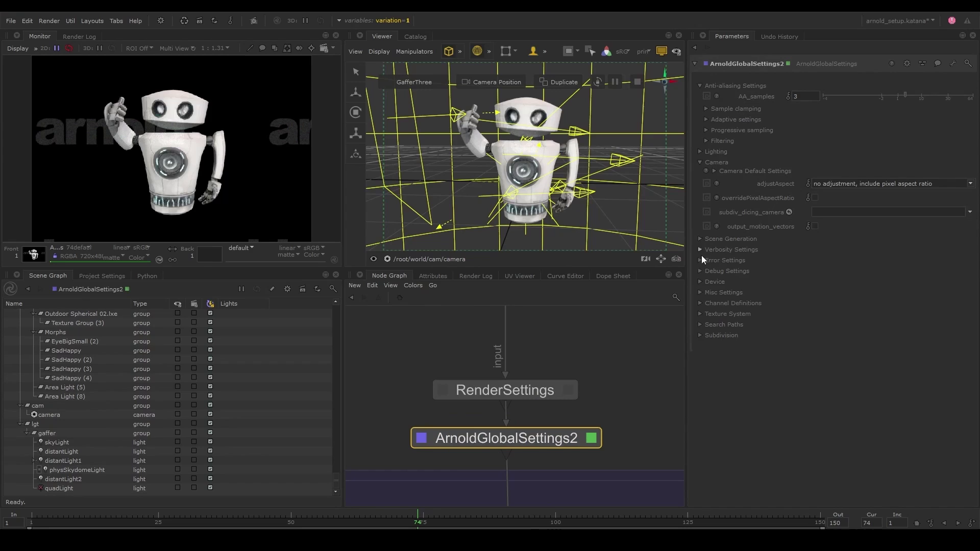
left_click(700, 292)
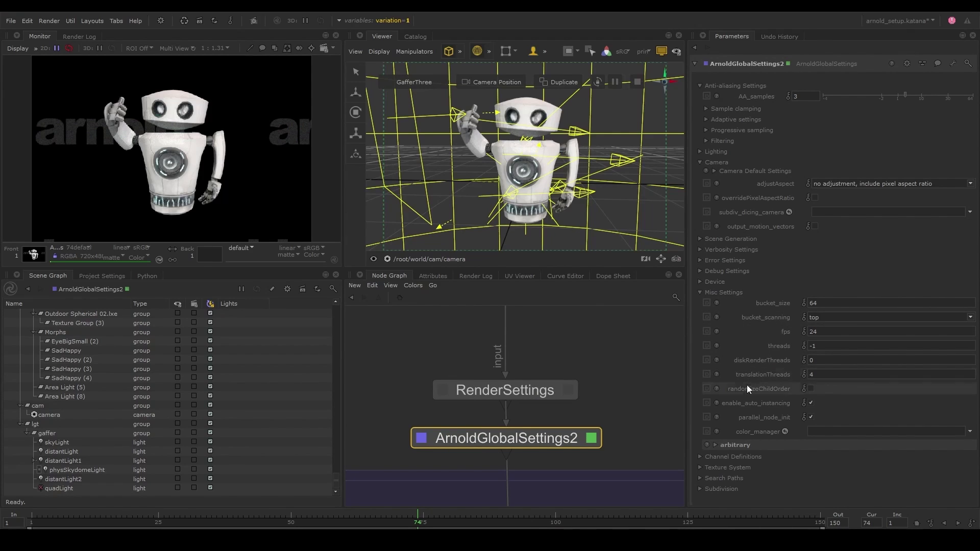
left_click(710, 466)
scroll(750, 443, "down", 1)
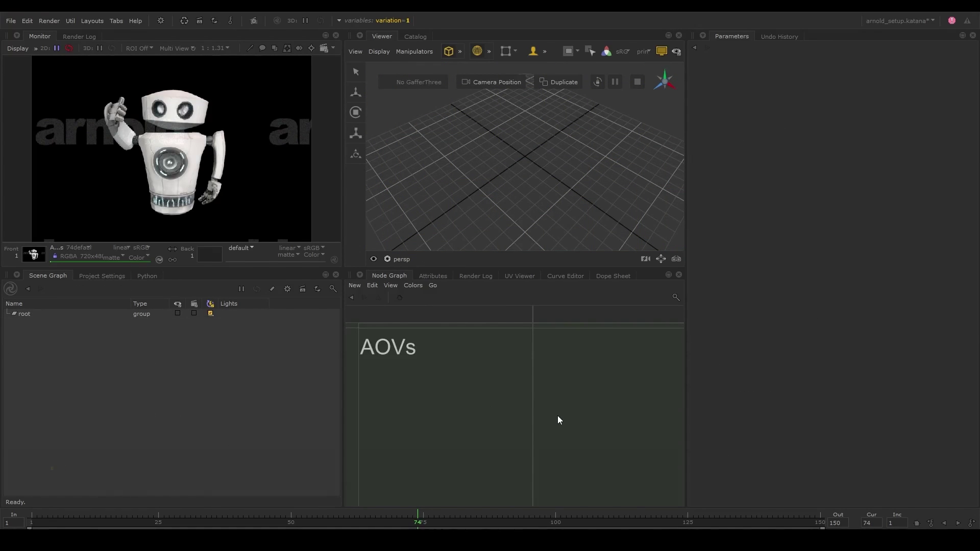
Create an ArnoldOutputChannelDefine node by typing 'arnoldou'
key("Tab")
type("arnoldou")
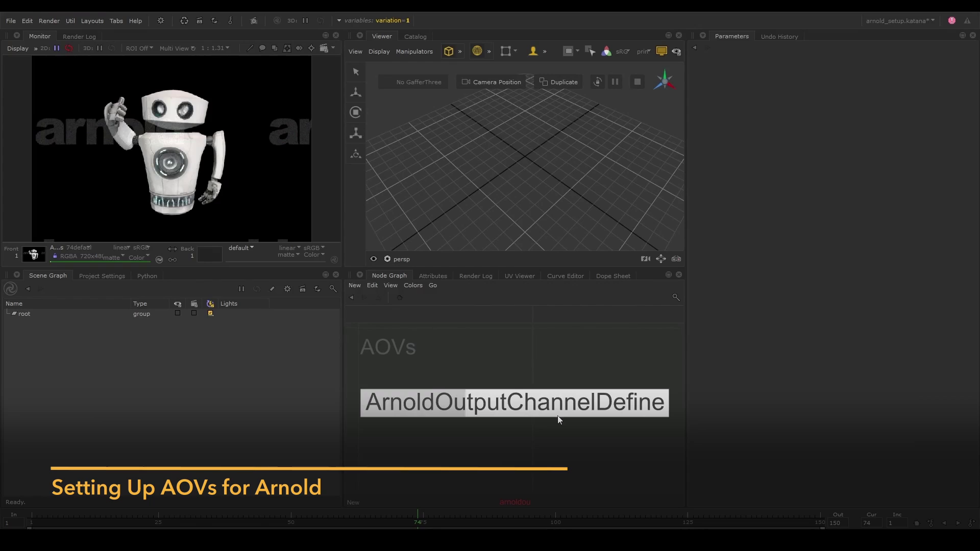
key("Return")
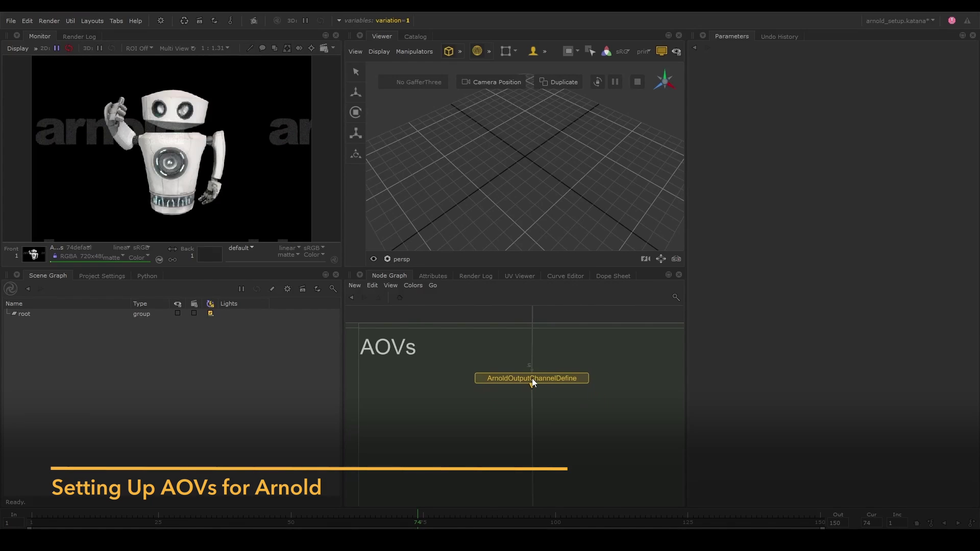
Place the node in the AOVs backdrop, set name and channel to 'diffuse', and view lightPathExpression help
left_click_drag(532, 378, 534, 365)
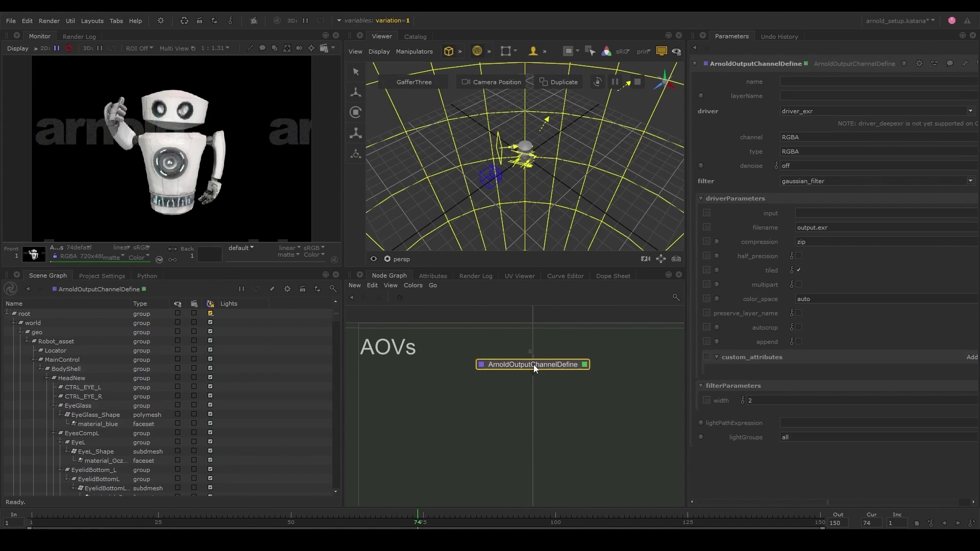
left_click(796, 81)
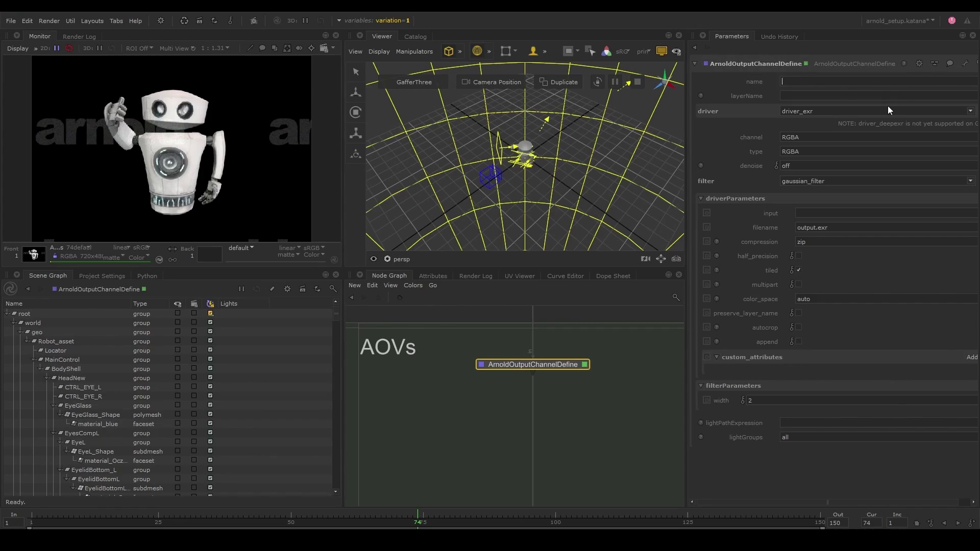
type("diffuse")
double_click(767, 137)
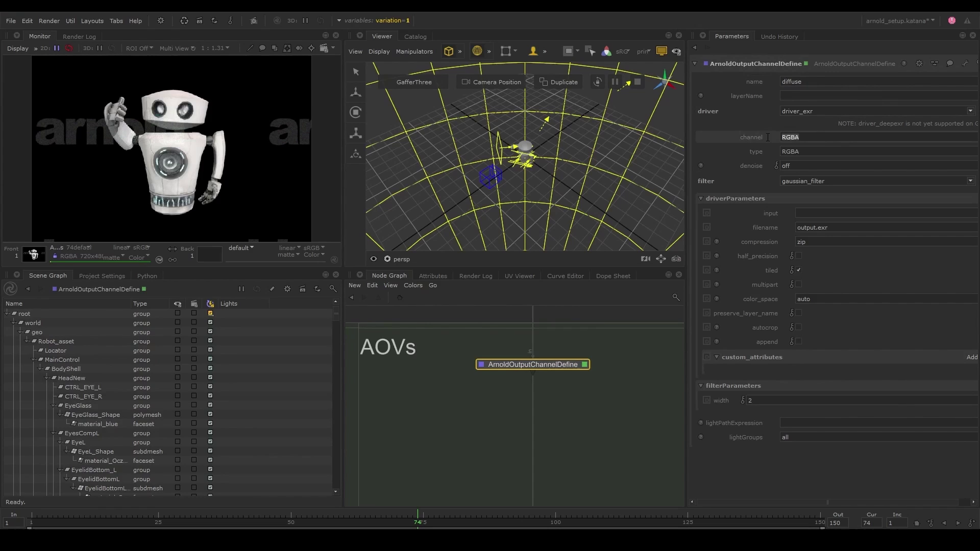
type("diffuse")
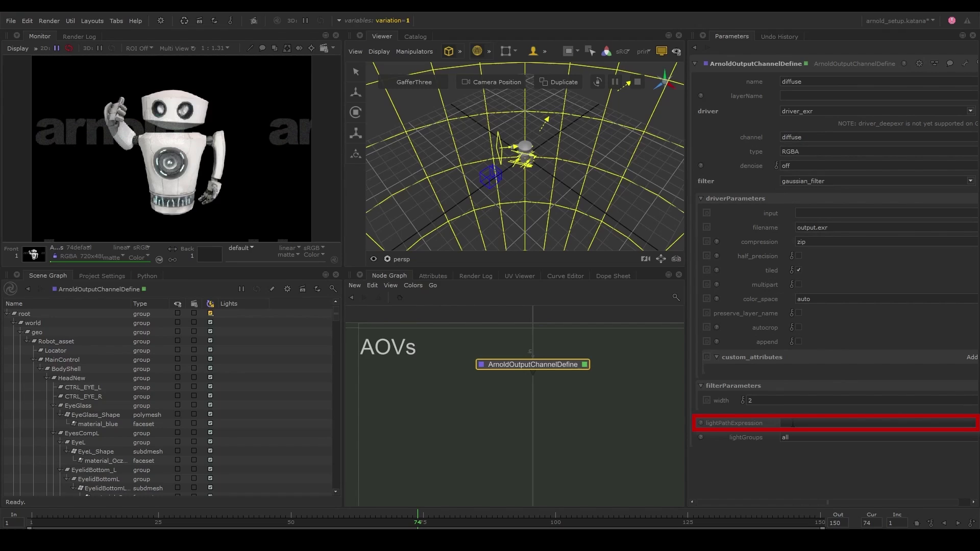
mouse_move(700, 424)
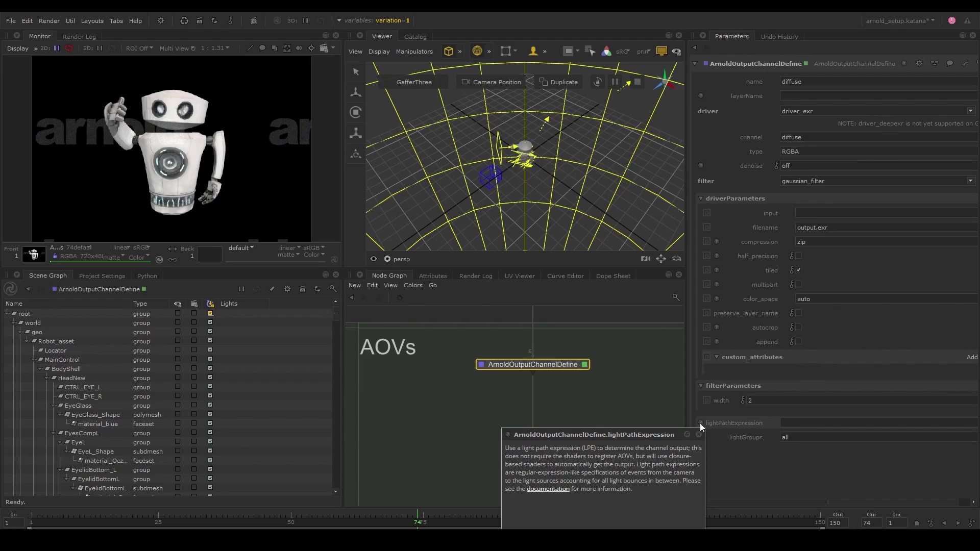
Copy the diffuse built-in LPE C<RD>.* from the Arnold documentation's Builtin LPEs table
left_click(547, 489)
scroll(607, 235, "down", 2)
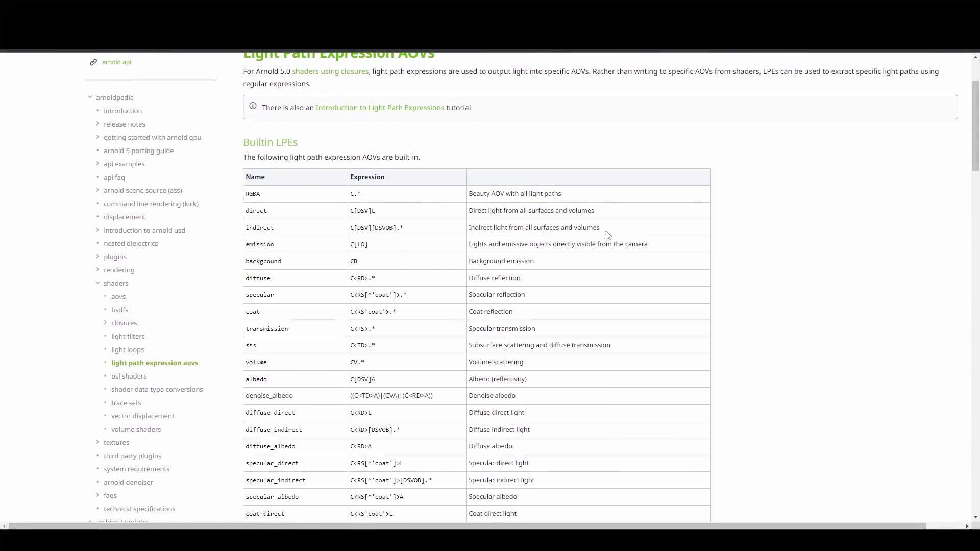
scroll(607, 234, "down", 1)
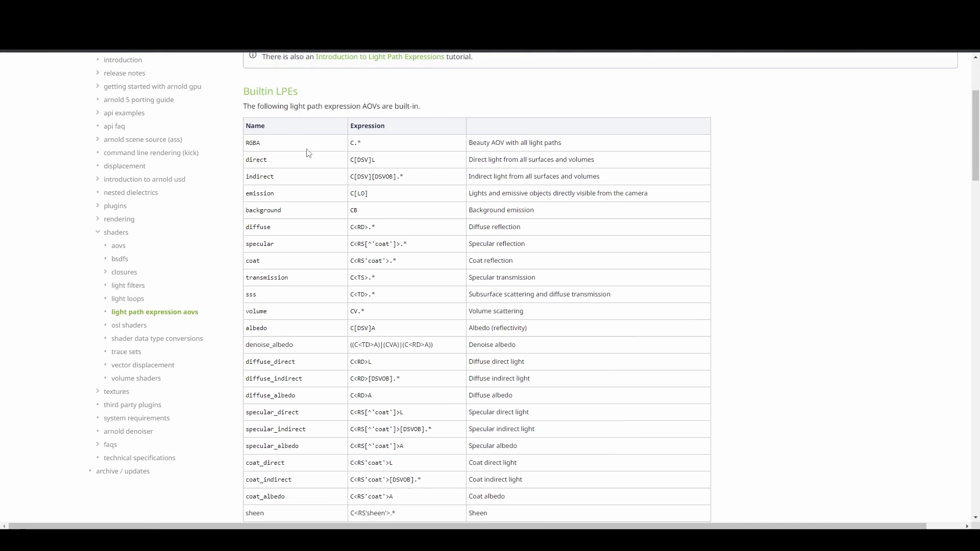
left_click_drag(380, 230, 352, 232)
key("ctrl+c")
key("alt+Tab")
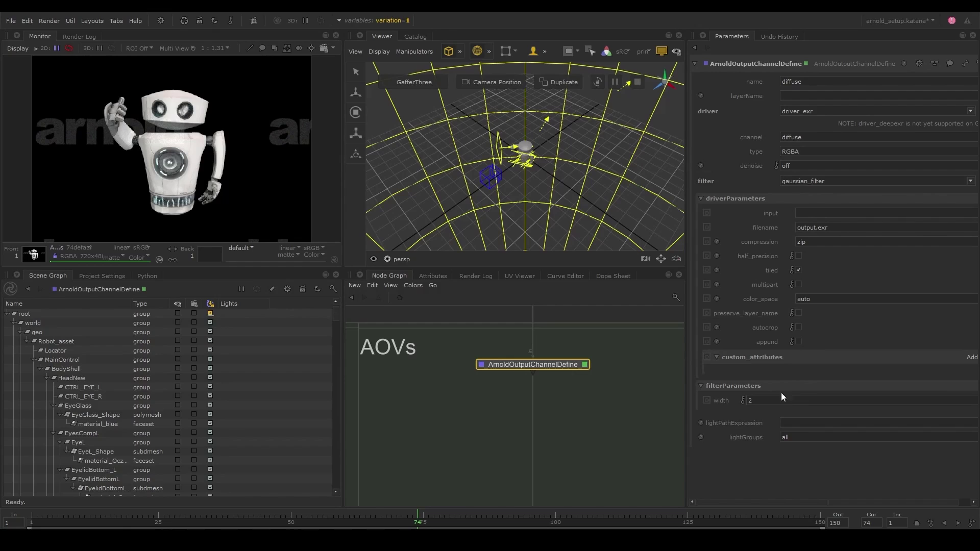
Paste C<RD>.* as the diffuse channel's light path expression and add a RenderOutputDefine outputting diffuse below it
left_click(790, 422)
key("ctrl+v")
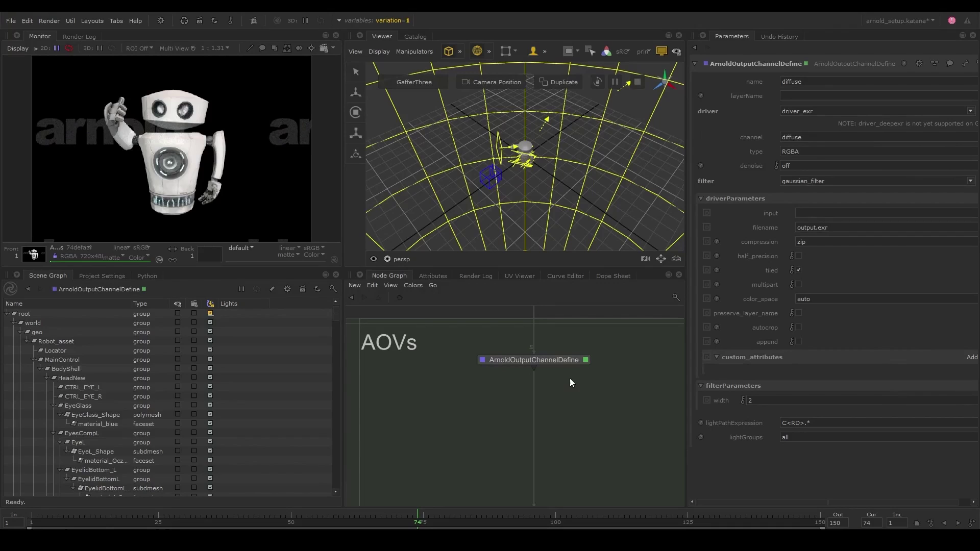
key("Tab")
type("renderou")
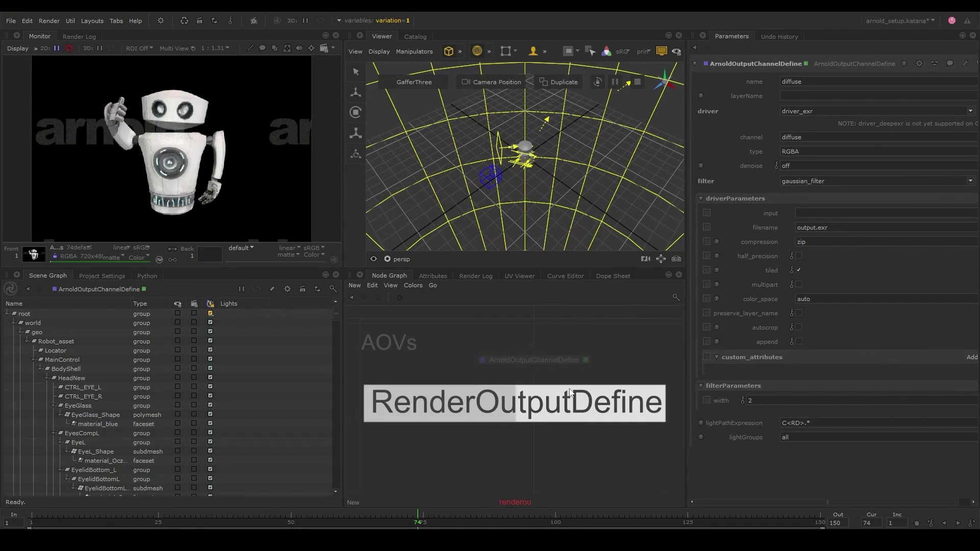
key("Return")
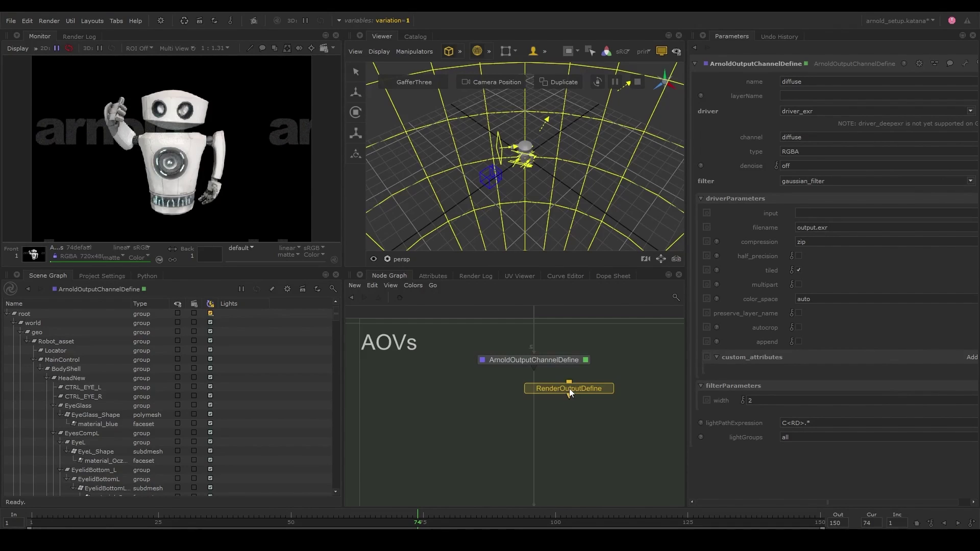
left_click(532, 389)
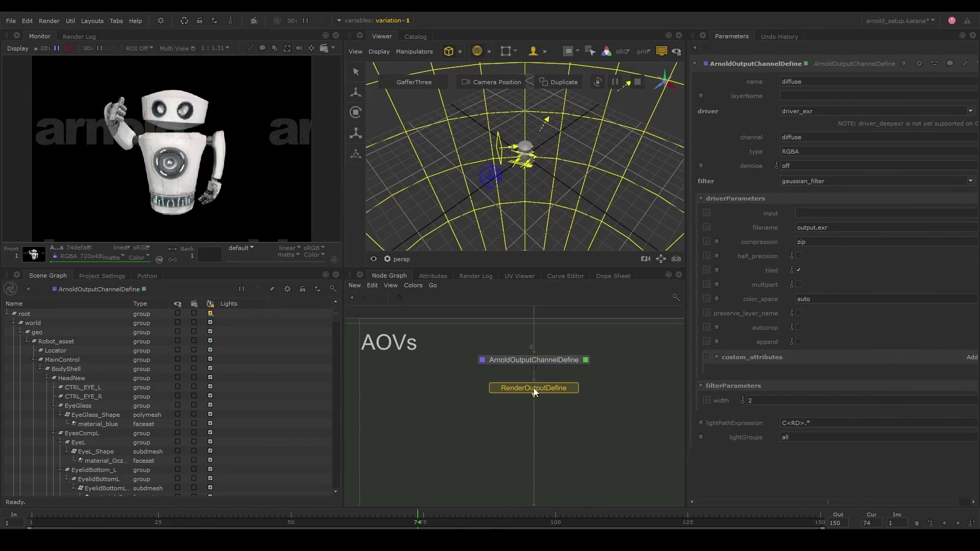
left_click(574, 388)
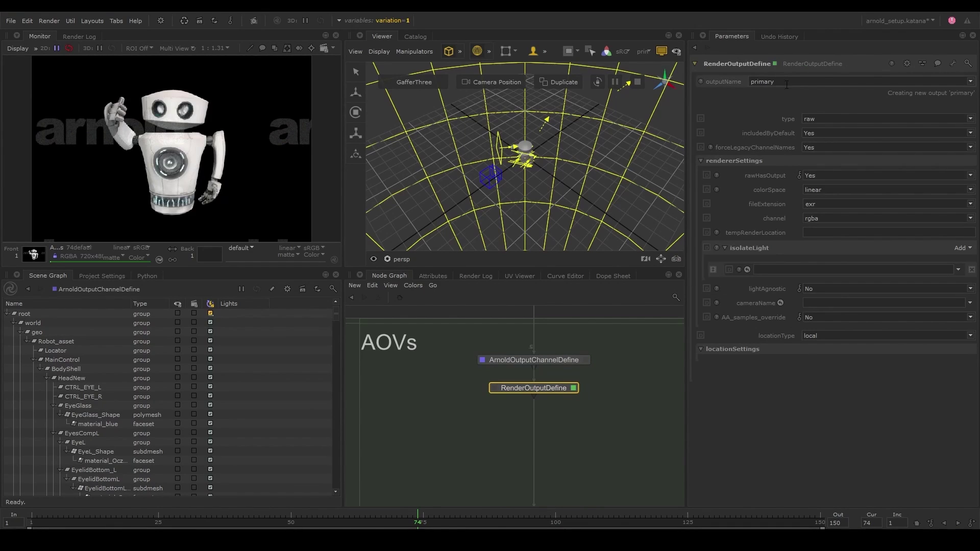
type("diffuse")
key("Return")
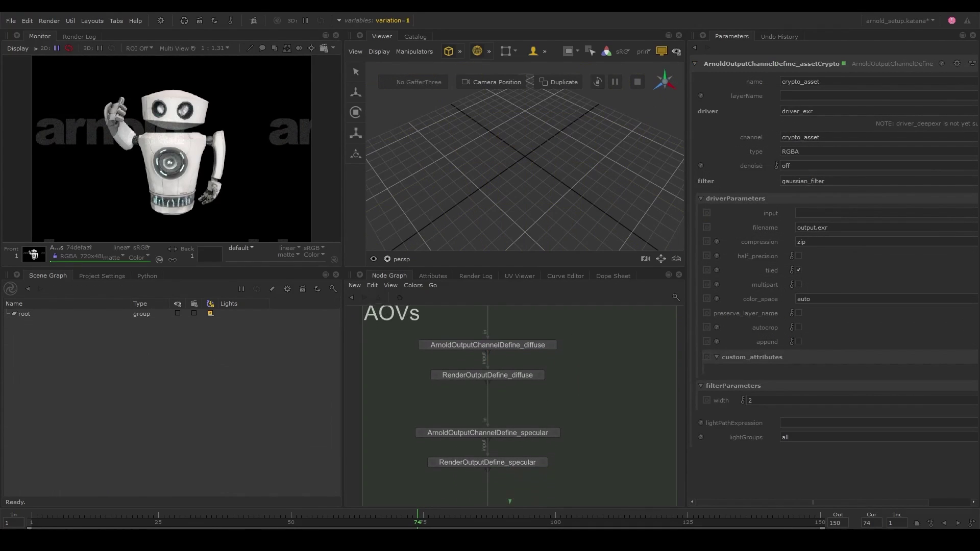
Add a RenderSettings node placed below RenderOutputDefine_Z
key("f")
middle_click_drag(516, 459, 505, 372)
left_click(550, 318)
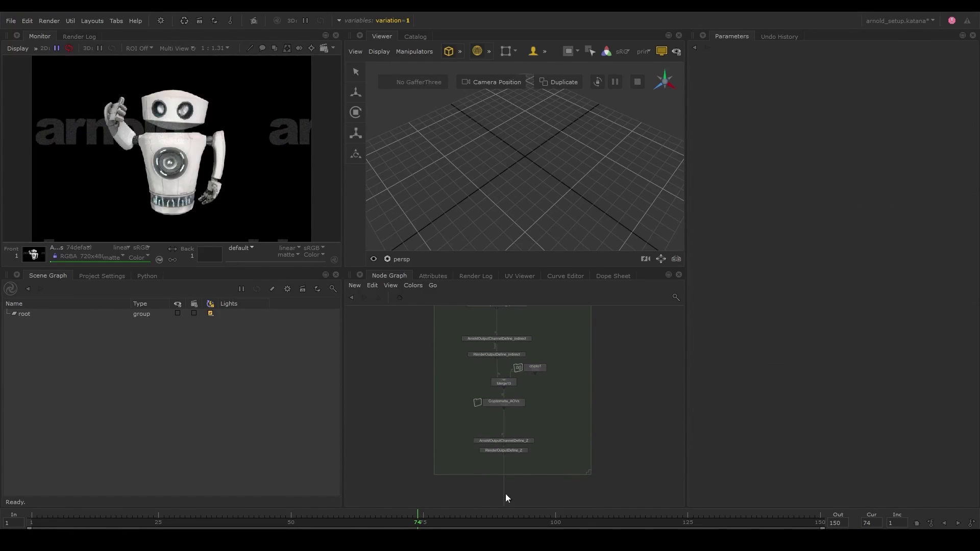
middle_click_drag(506, 498, 515, 452)
scroll(516, 455, "up", 2)
key("Tab")
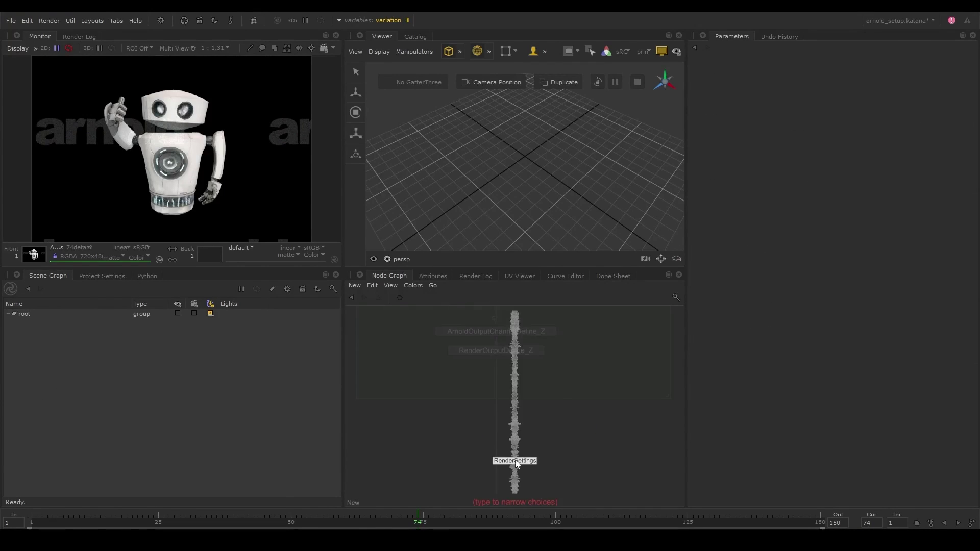
left_click(525, 417)
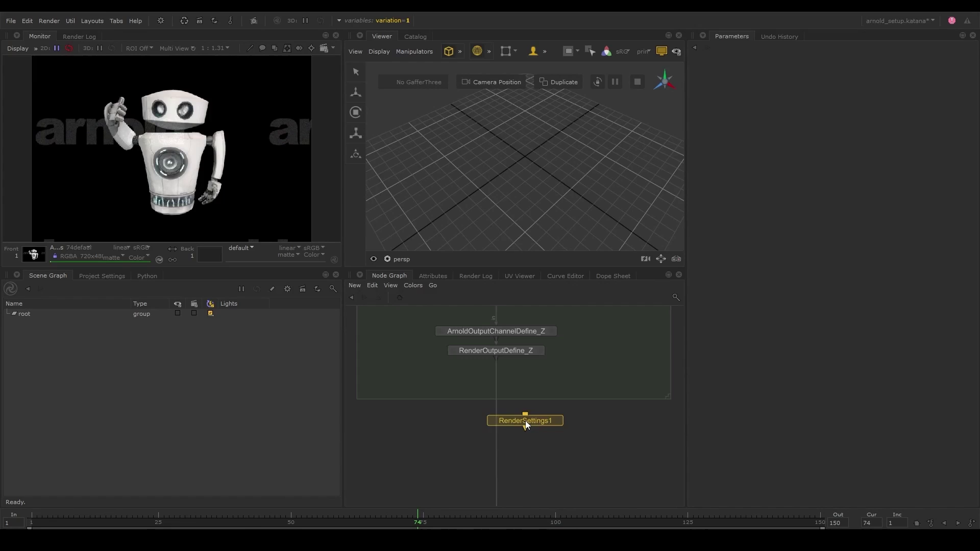
left_click(497, 454)
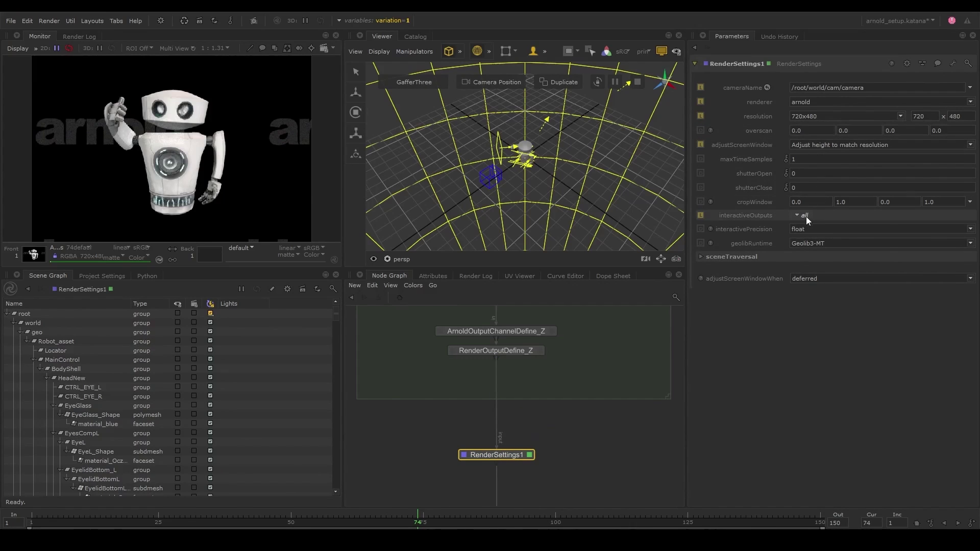
Enable primary, diffuse, specular, indirect, crypto_object, crypto_material, crypto_asset and Z as interactive outputs ('all')
left_click(804, 215)
left_click(797, 245)
left_click(798, 253)
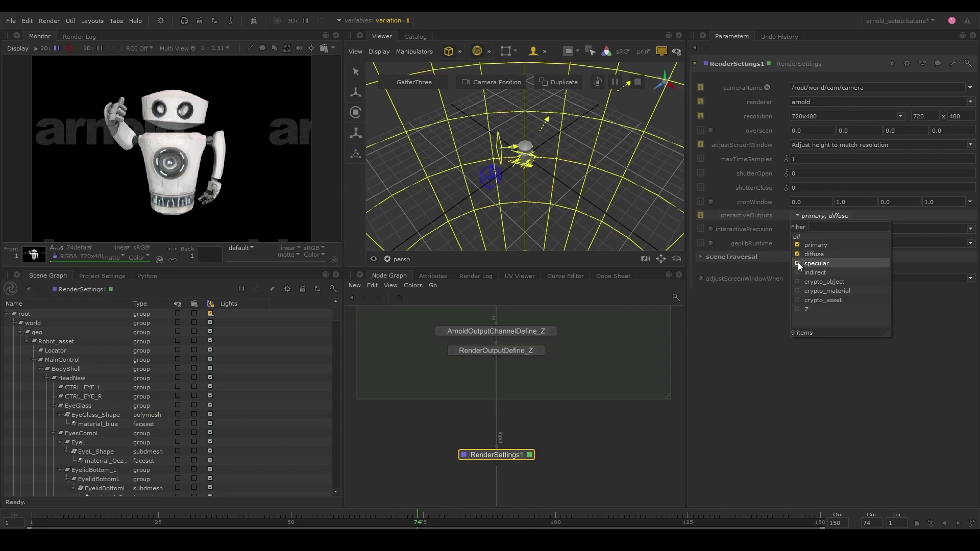
left_click(797, 263)
left_click(798, 272)
left_click(797, 281)
left_click(798, 290)
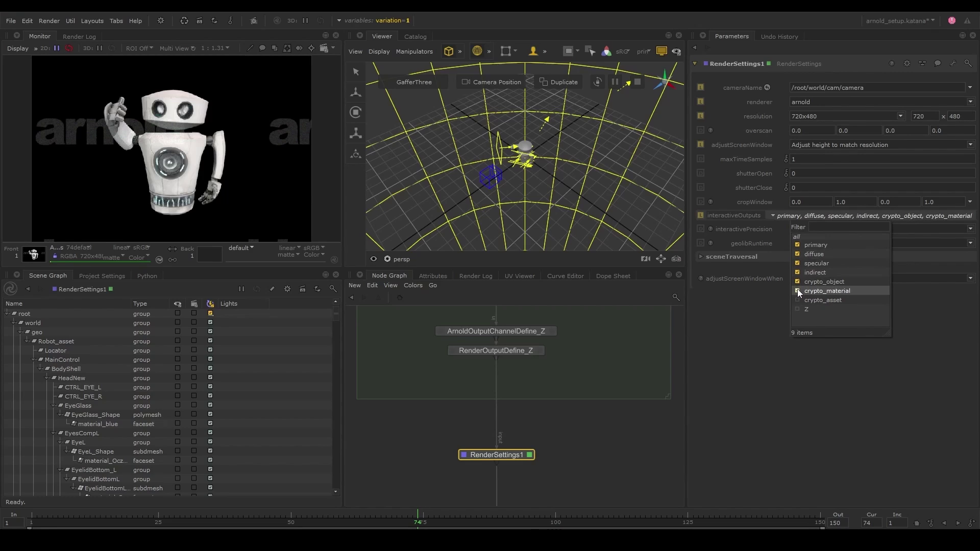
left_click(798, 299)
left_click(797, 308)
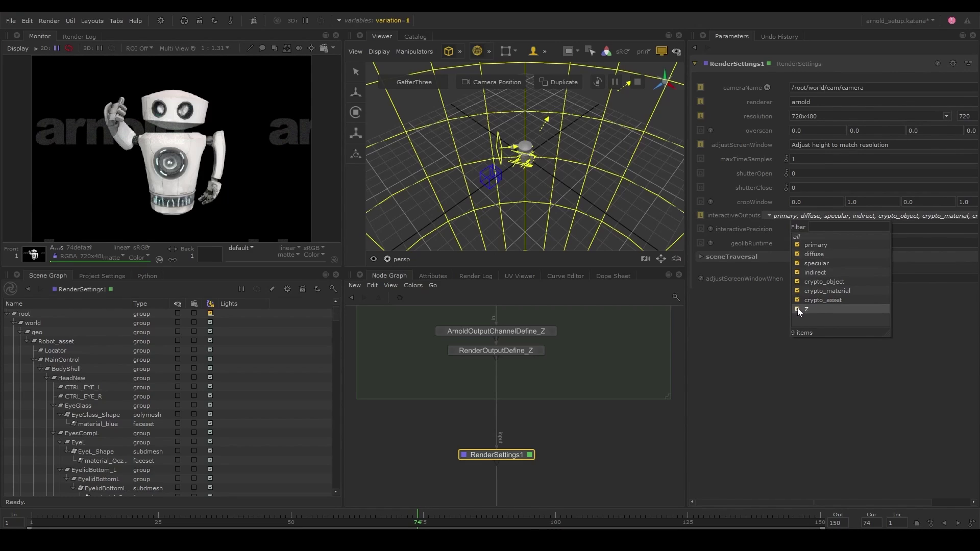
left_click(810, 236)
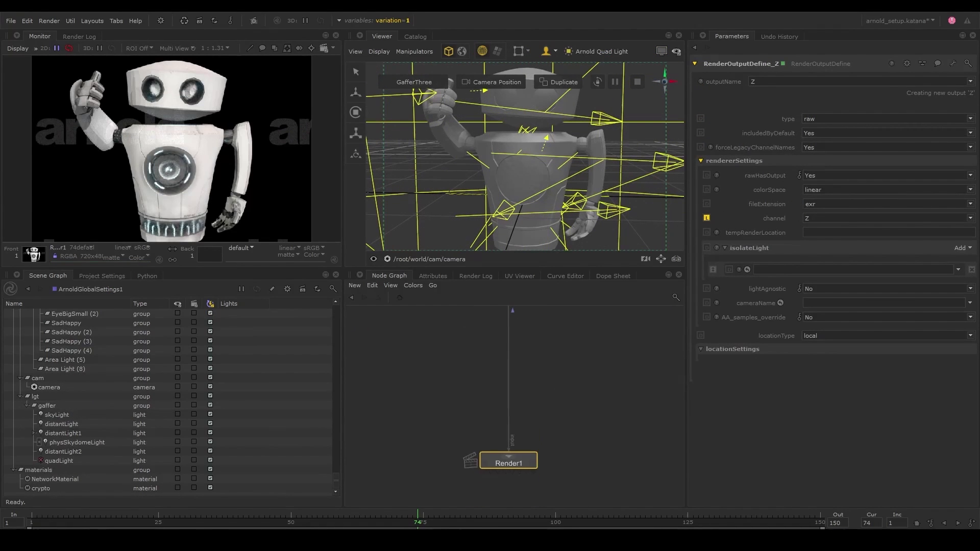
Start a Preview Render of Render1 and maximize the Monitor
right_click(510, 427)
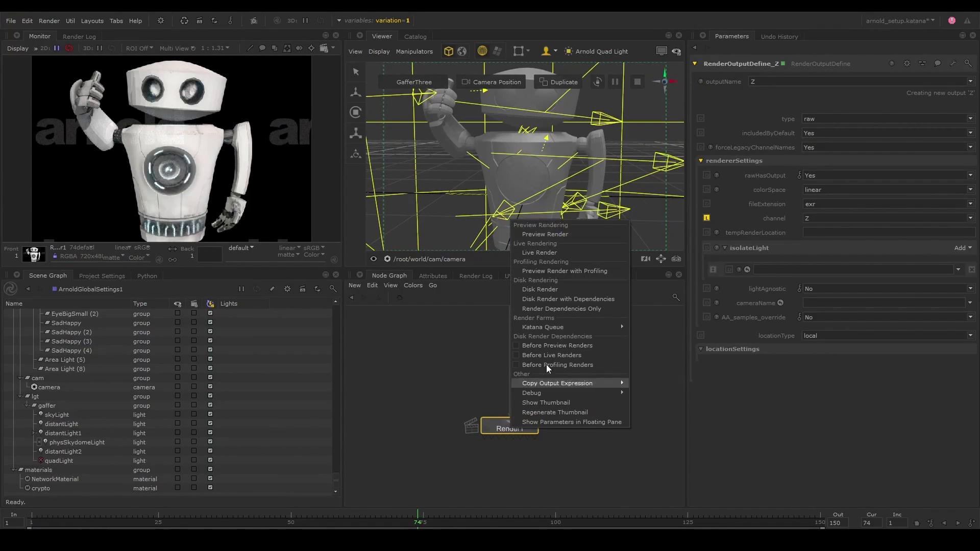
left_click(561, 234)
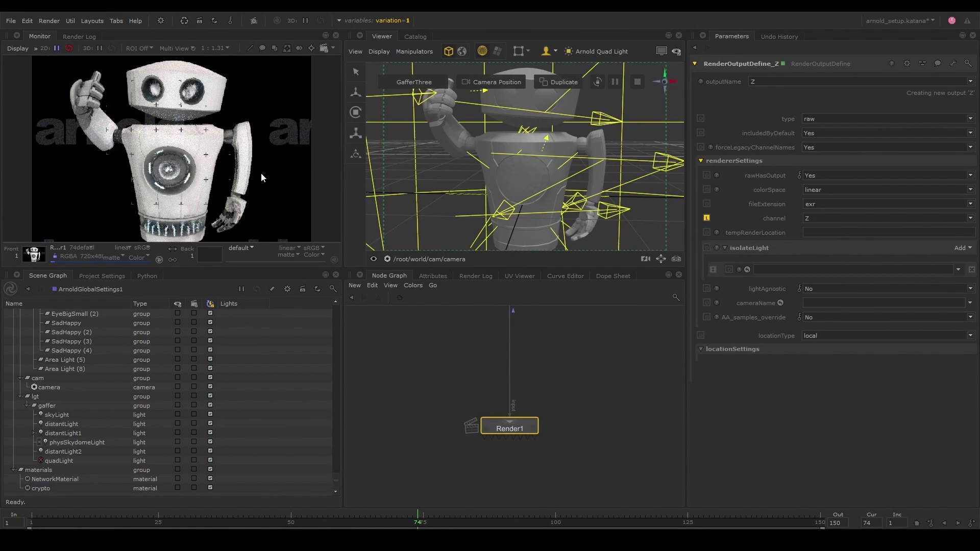
key("space")
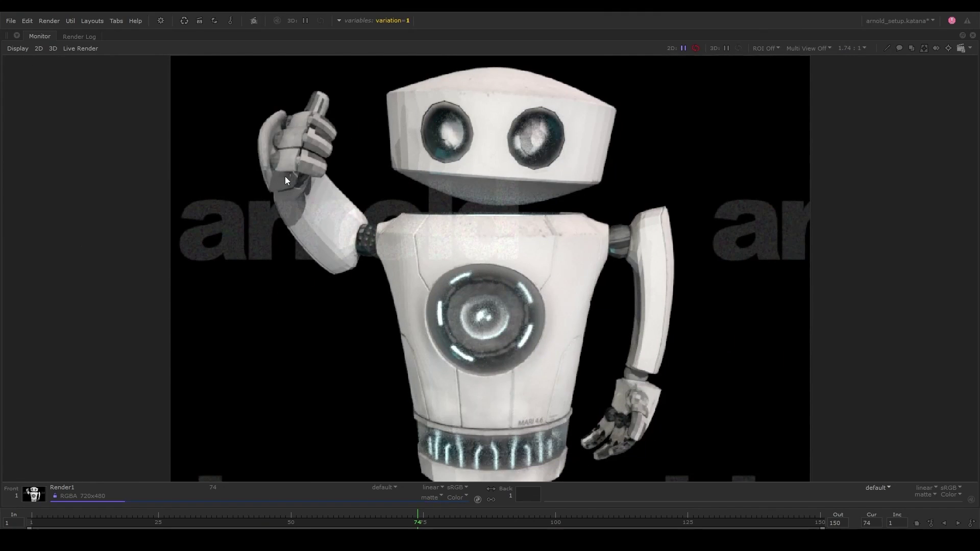
Display the diffuse, specular, indirect and crypto_object AOVs in turn in the Monitor
left_click(393, 488)
left_click(401, 487)
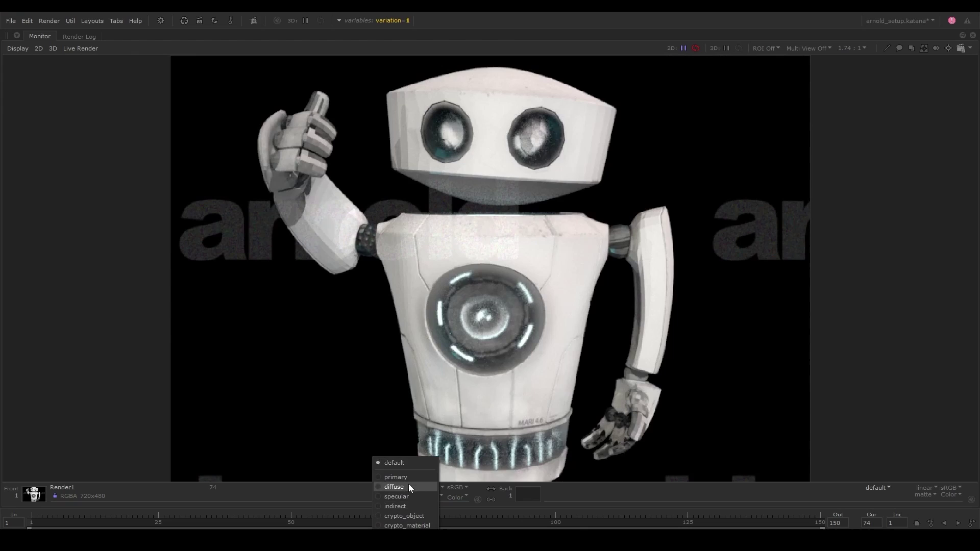
left_click(392, 487)
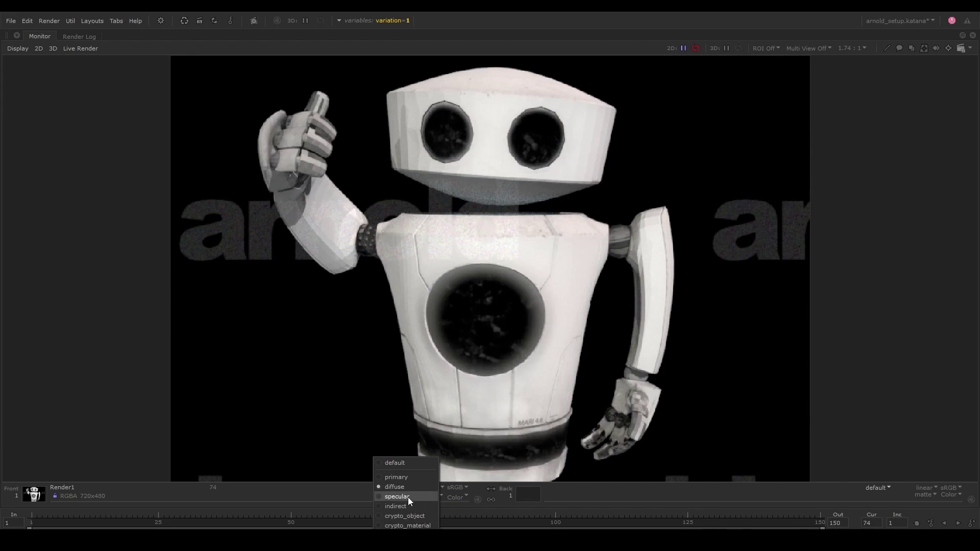
left_click(408, 497)
left_click(396, 486)
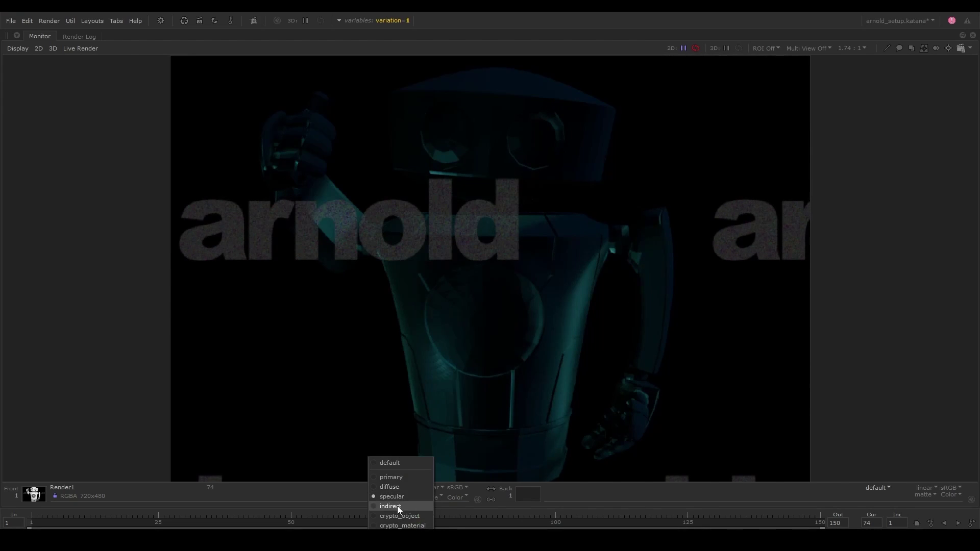
left_click(398, 505)
left_click(394, 491)
left_click(400, 516)
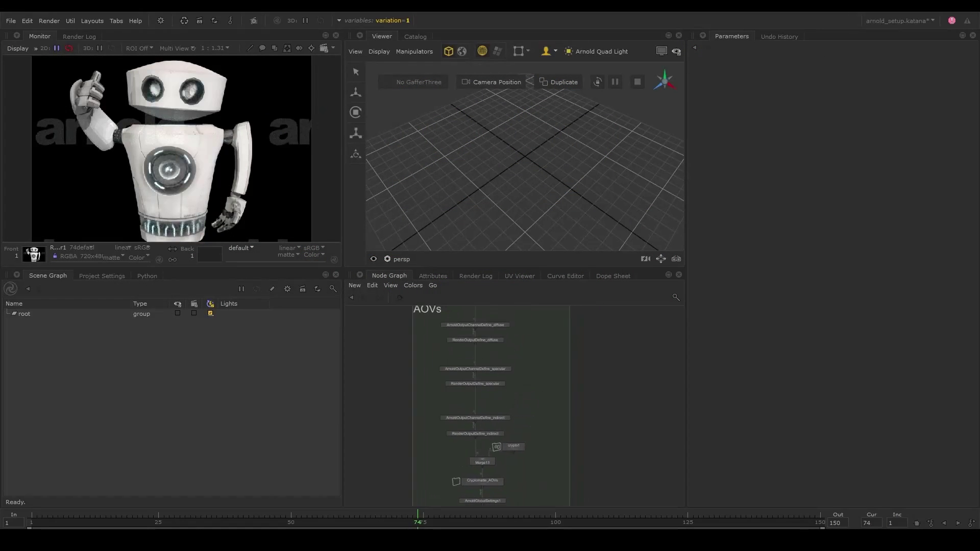
Group the AOVs backdrop nodes, convert the group to a LiveGroup and rename it AOV_SETUP
scroll(525, 439, "down", 5)
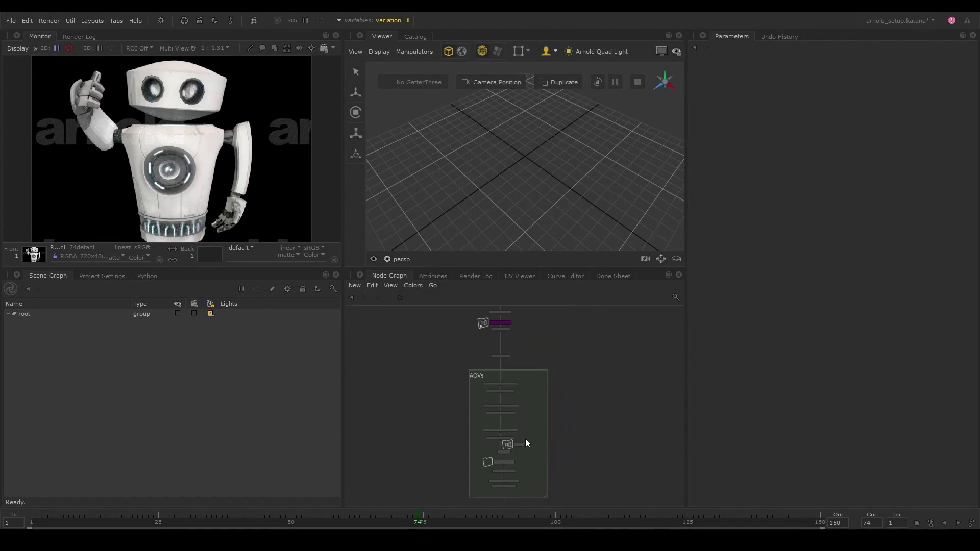
left_click(475, 346)
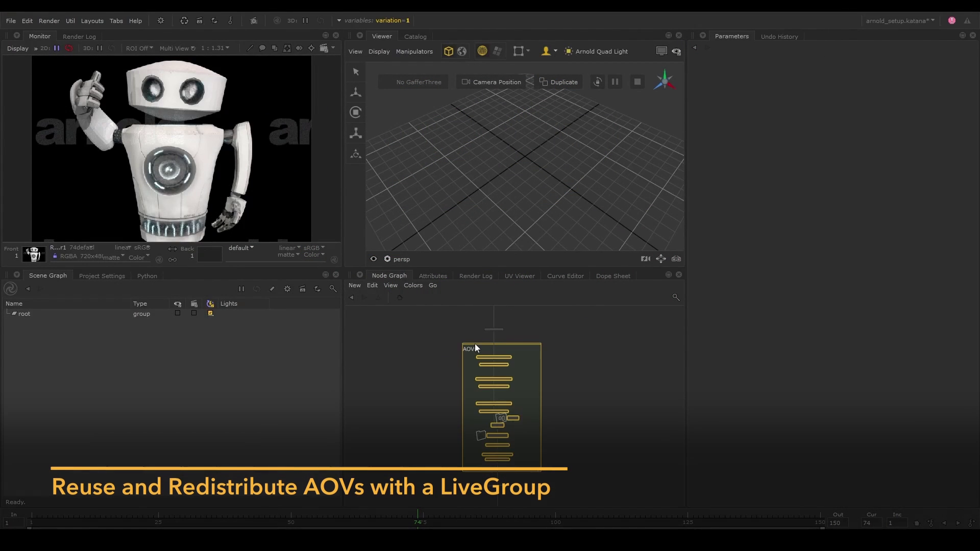
key("ctrl+g")
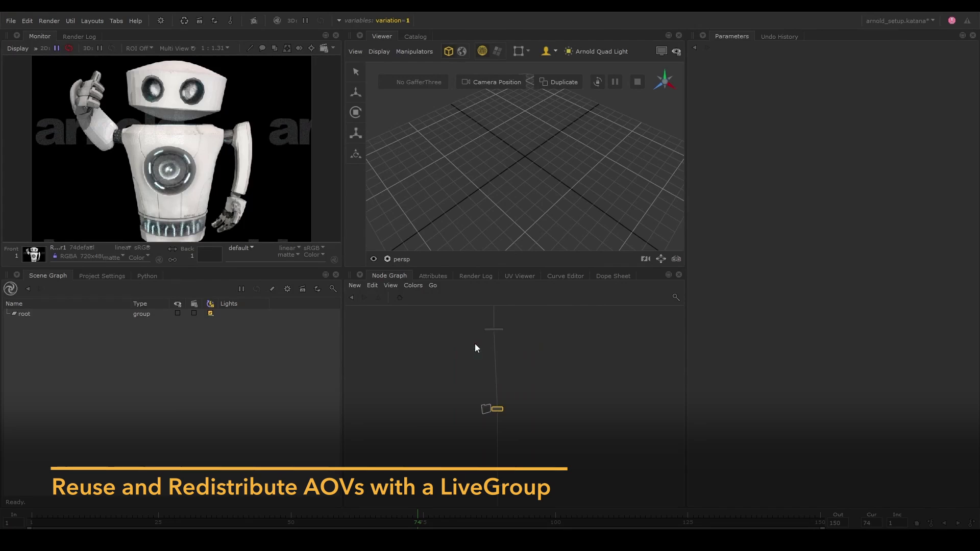
scroll(485, 407, "up", 5)
right_click(516, 406)
mouse_move(555, 394)
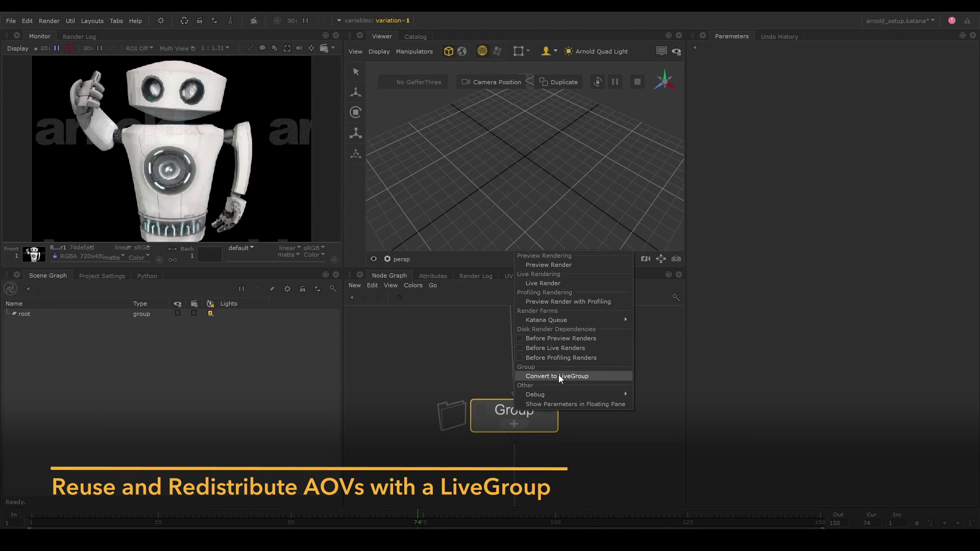
left_click(558, 376)
double_click(515, 416)
type("AOV_SETUP")
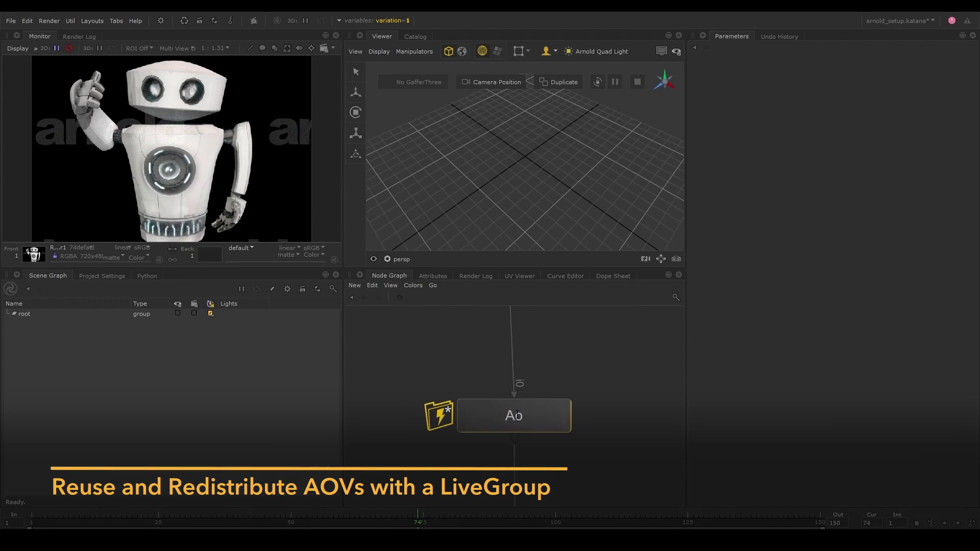
key("Return")
Publish the AOV_SETUP LiveGroup as arnold_aovs in the robot textures folder
right_click(516, 414)
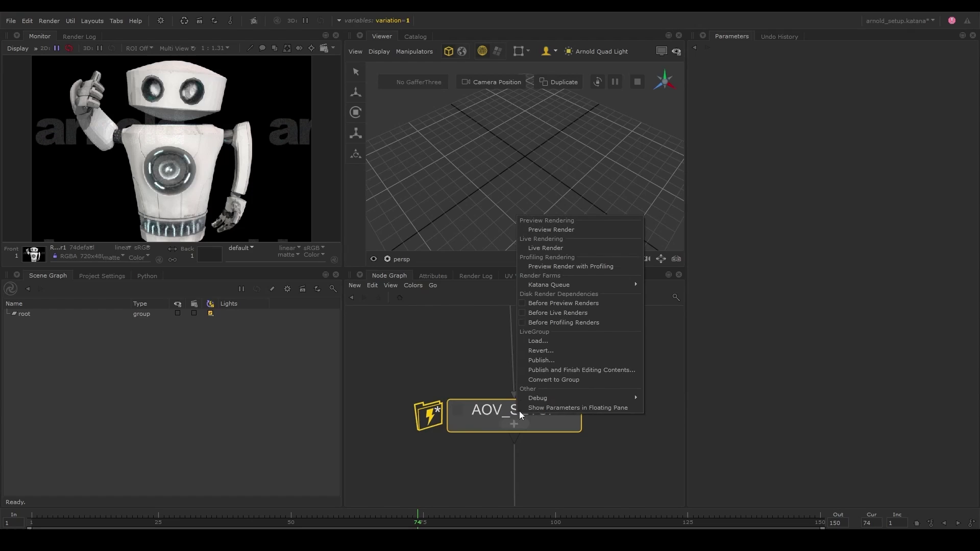
left_click(541, 360)
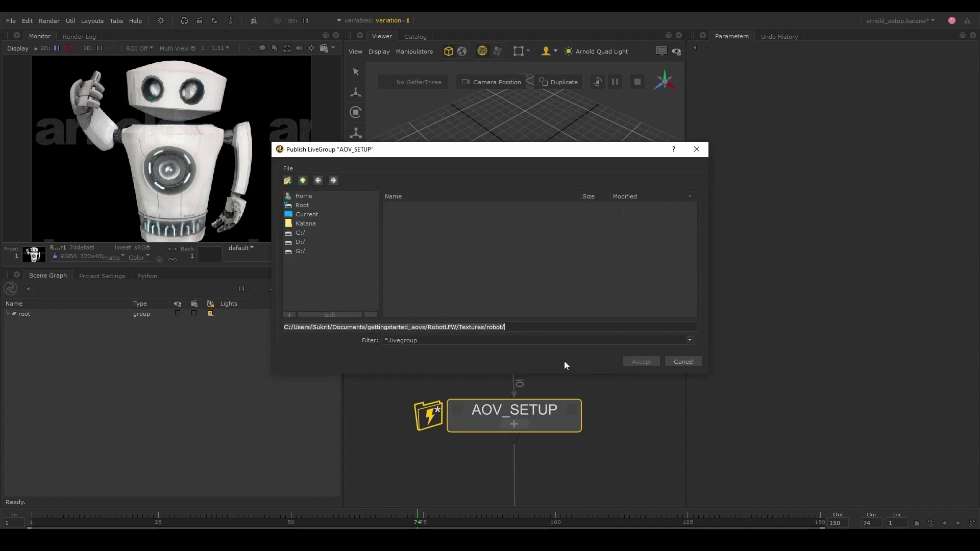
left_click(529, 325)
type("arnold_aovs")
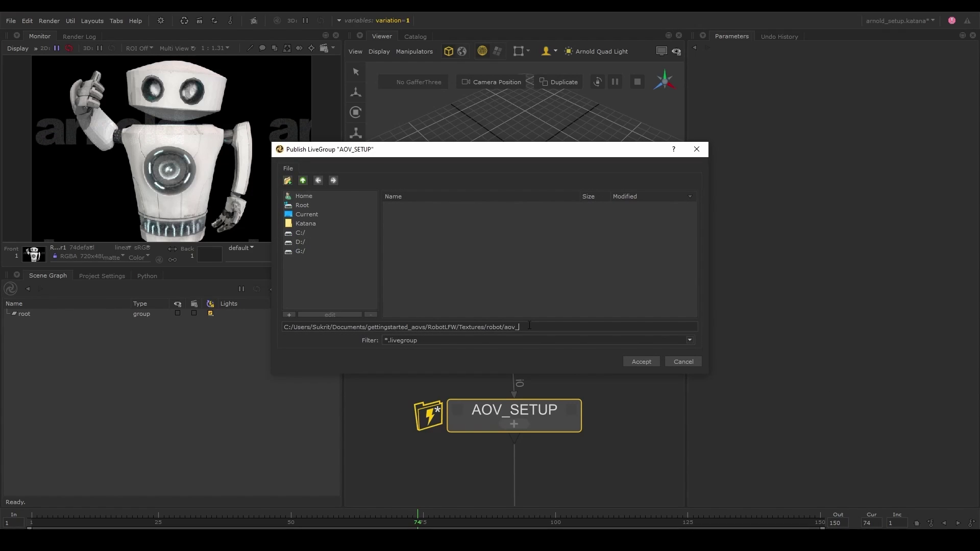
left_click(642, 362)
Import arnold_aovs.livegroup into the node graph and expand it to show its AOV nodes
left_click(11, 20)
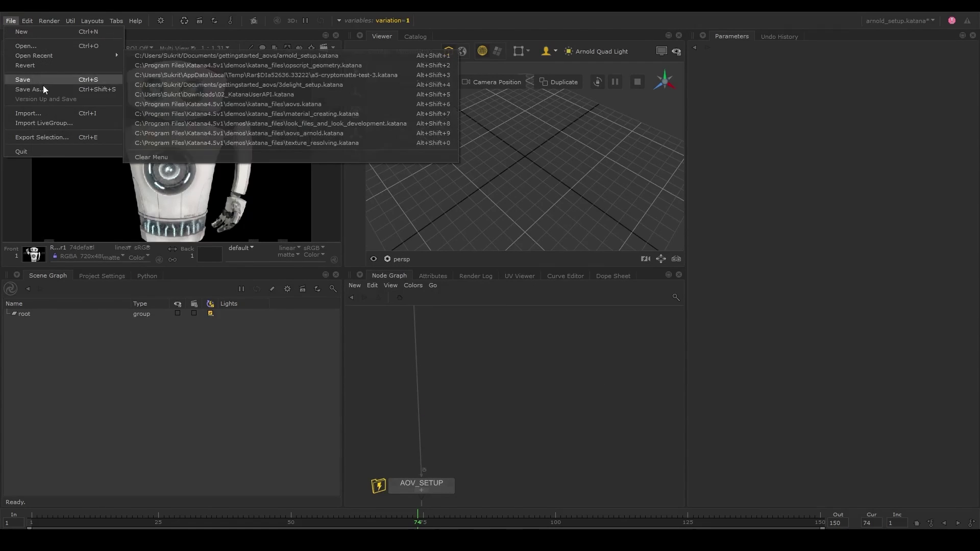
left_click(56, 124)
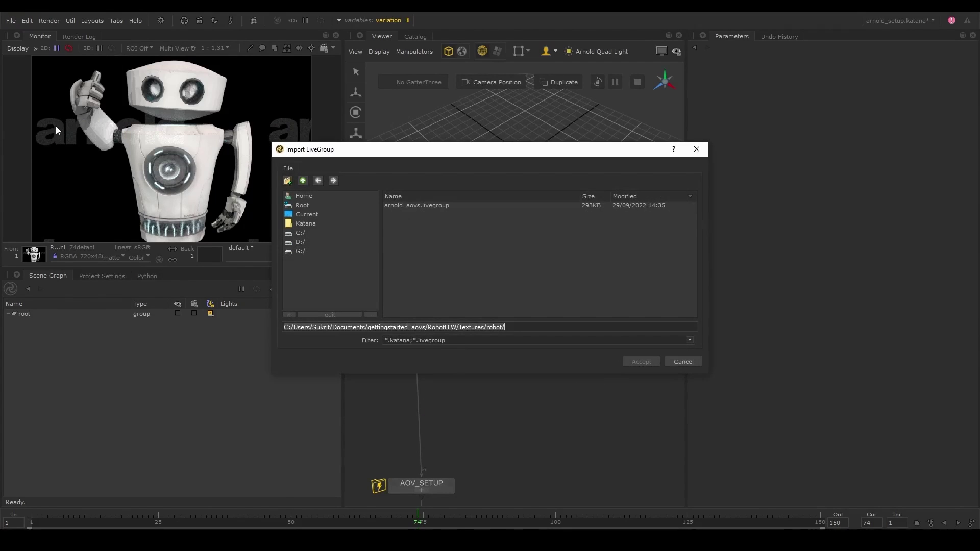
left_click(446, 205)
left_click(641, 361)
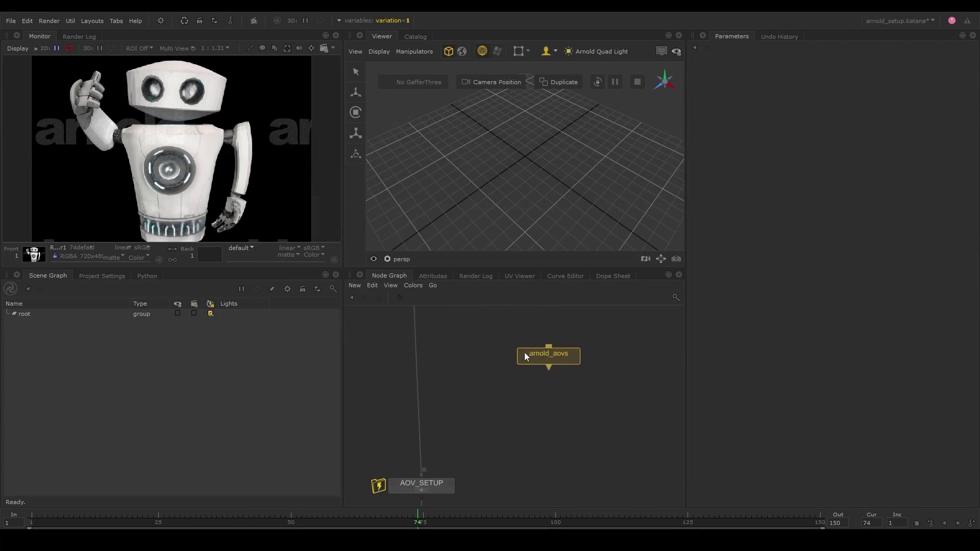
left_click(522, 405)
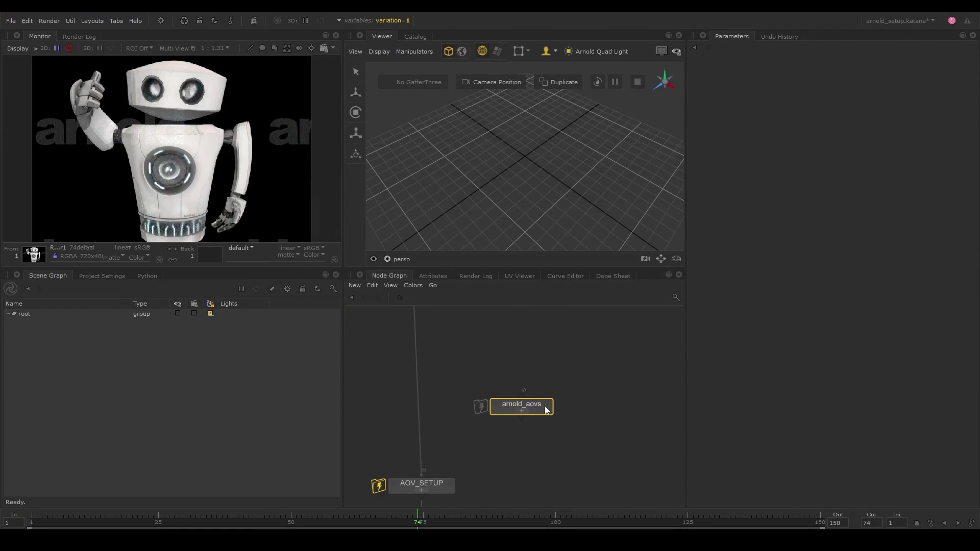
left_click(521, 411)
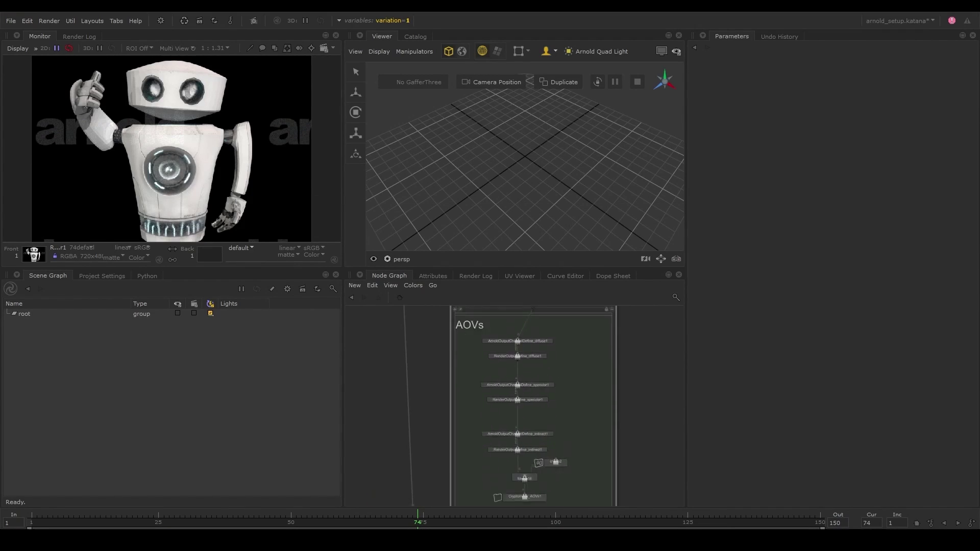
middle_click_drag(516, 433, 514, 315)
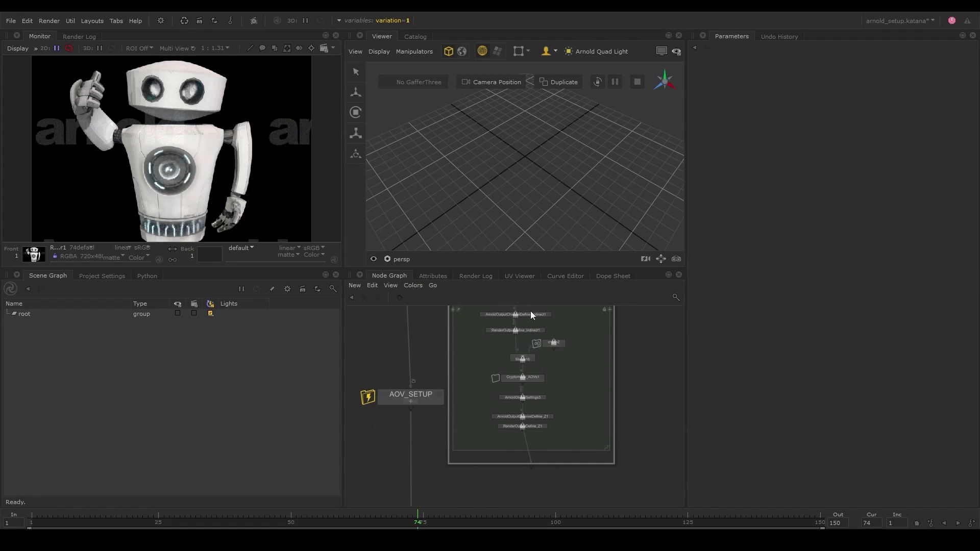